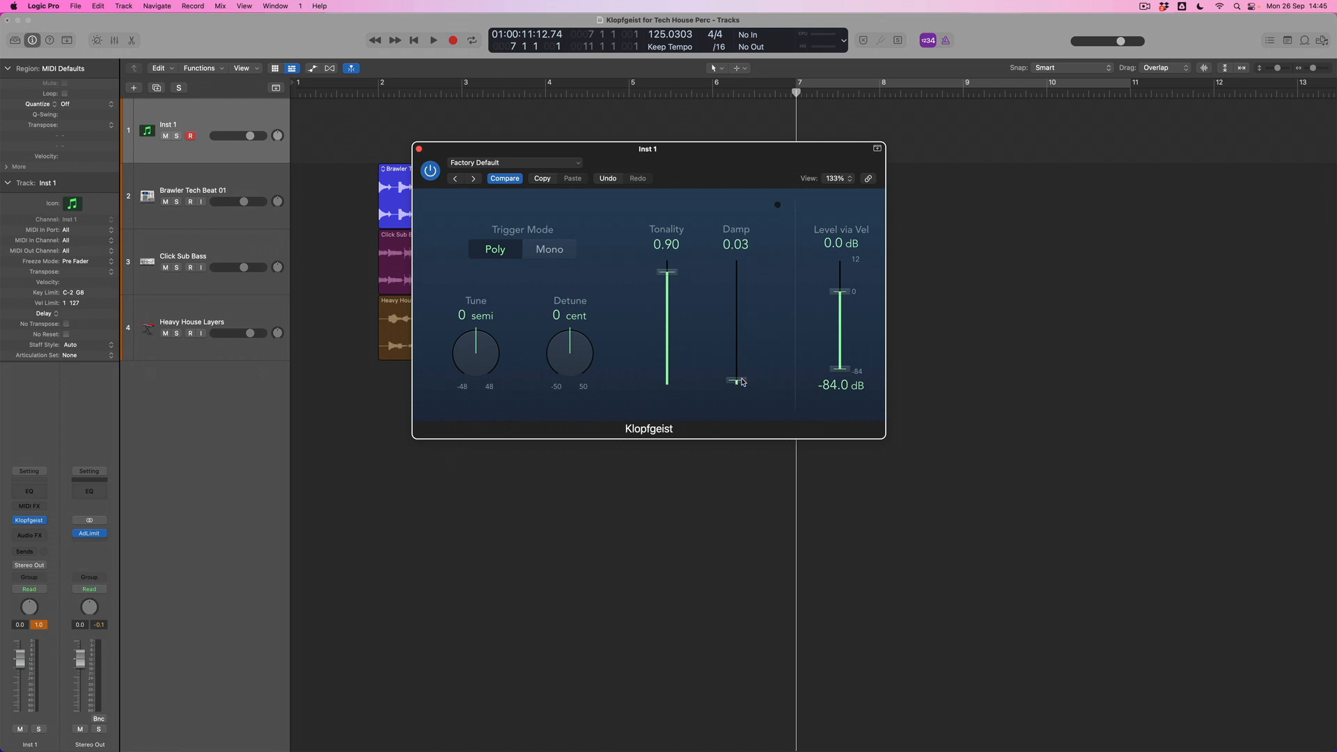
- Sweep the Klopfgeist Damp to 0.80, down to 0.00 and back up to 0.77
drag(742, 381, 742, 287)
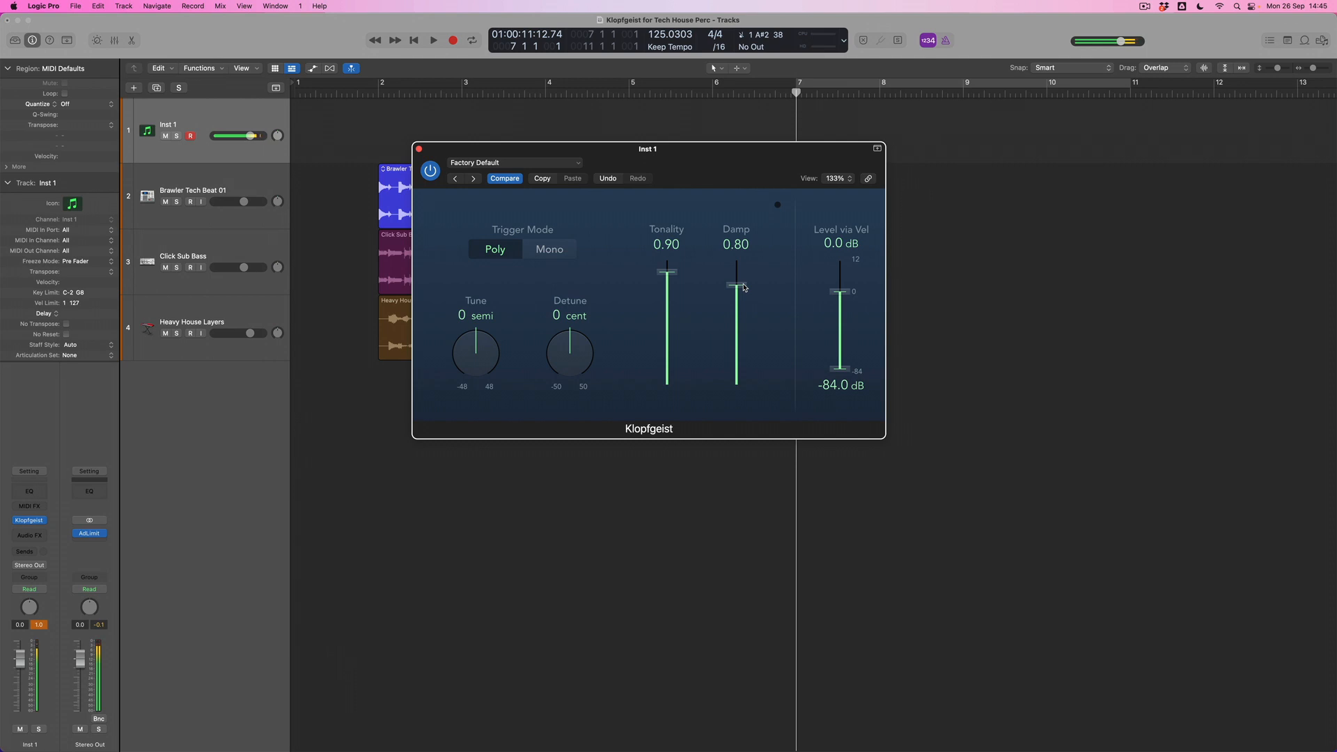
drag(744, 286, 749, 394)
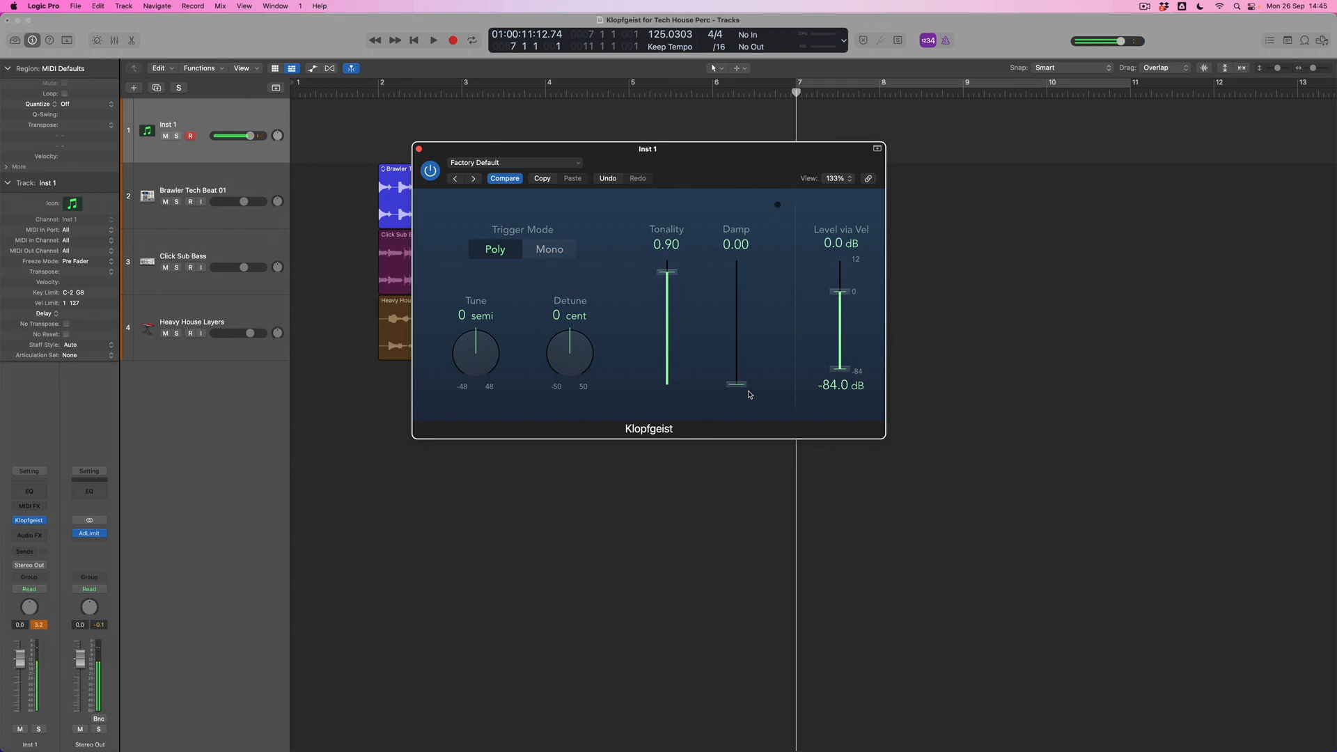
drag(740, 380, 749, 291)
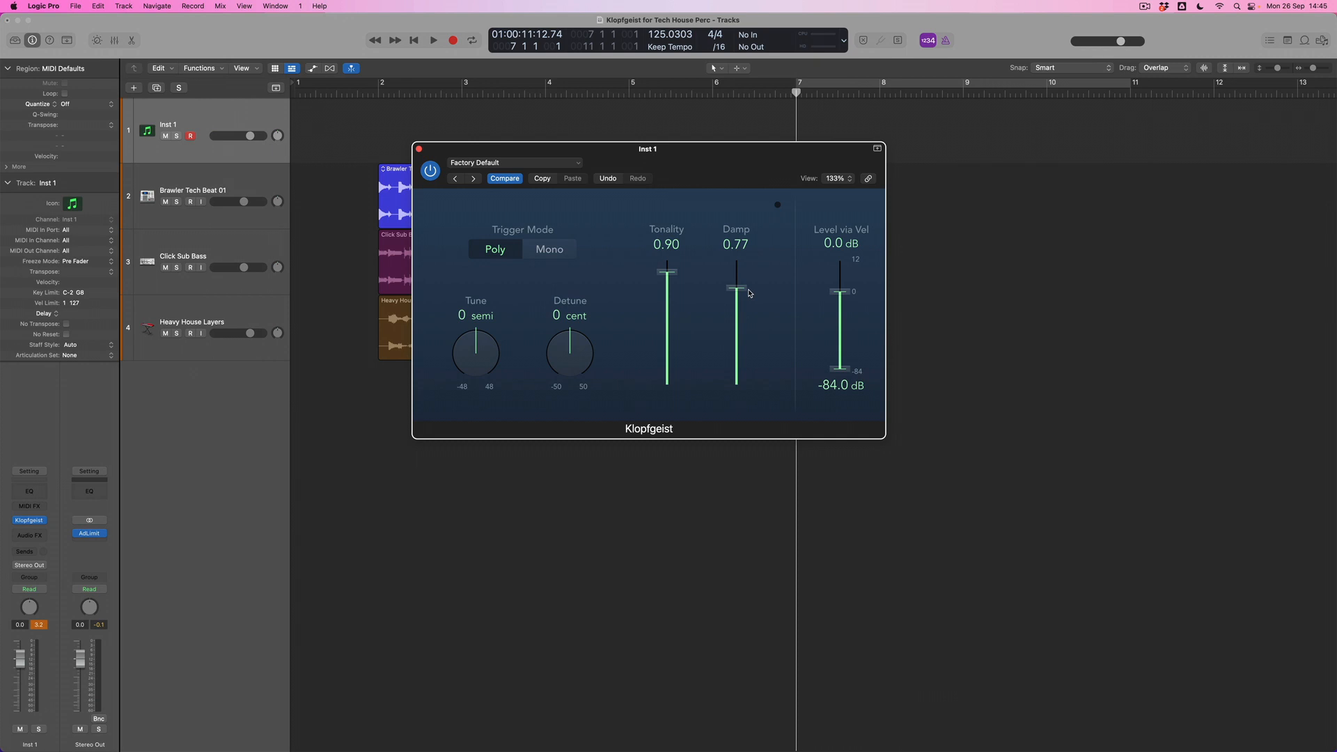
mouse_move(488, 348)
mouse_down()
mouse_move(485, 410)
mouse_move(490, 354)
mouse_up()
click(556, 255)
- Solo the Brawler Tech Beat 01 and Inst 1 tracks and set the cycle range from bar 2 to bar 6
click(178, 202)
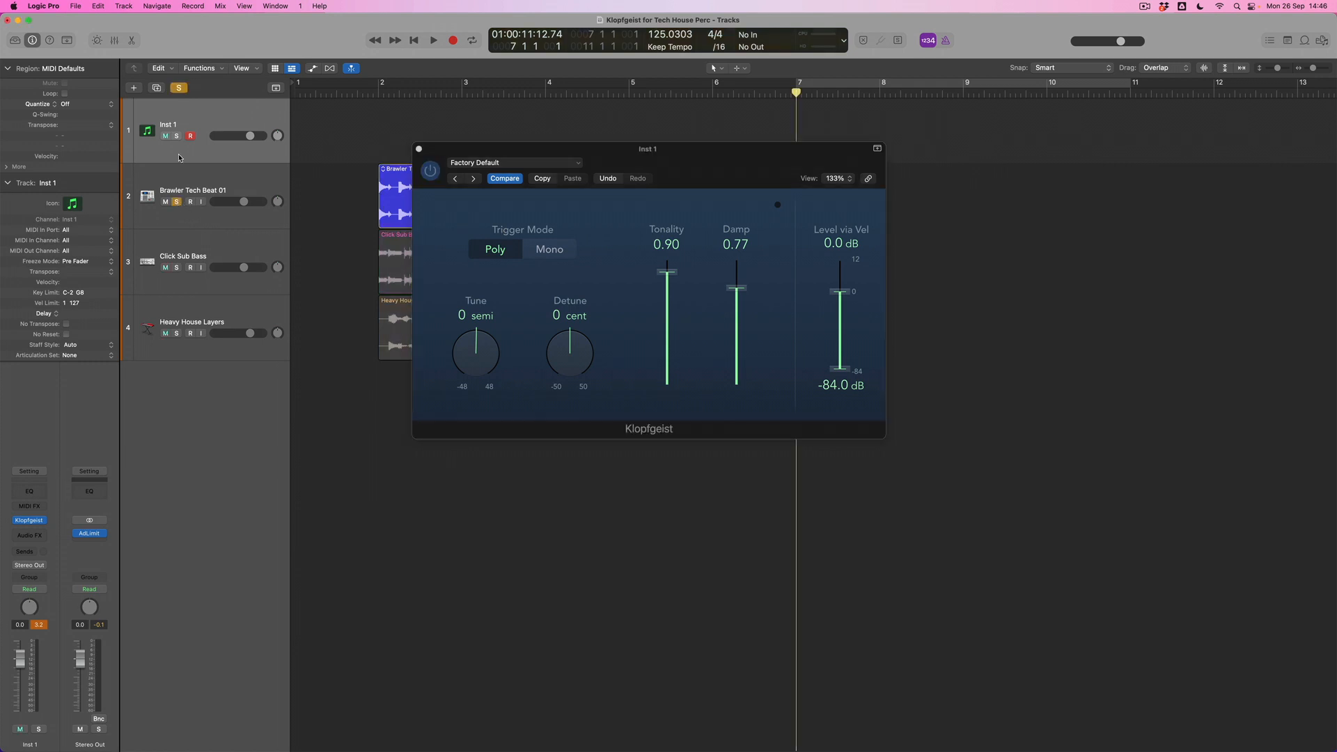
drag(387, 88, 795, 165)
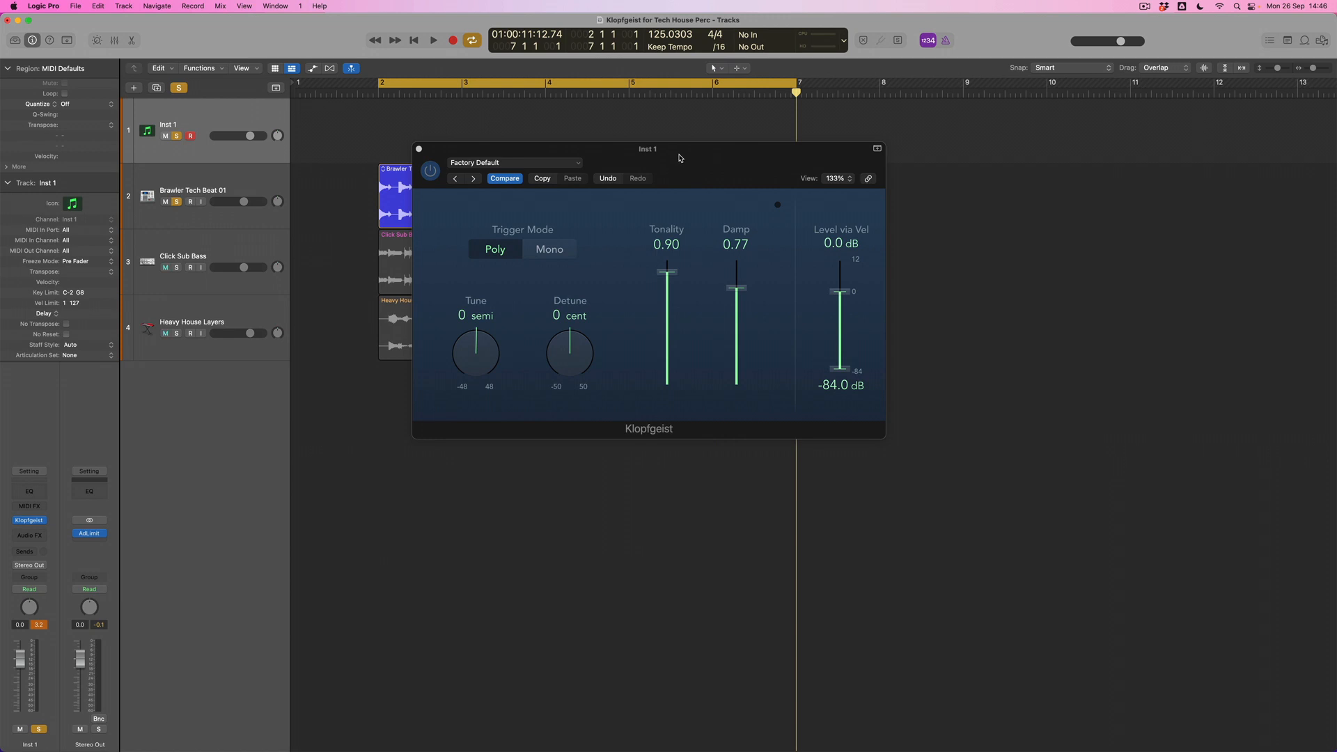
drag(680, 160, 765, 372)
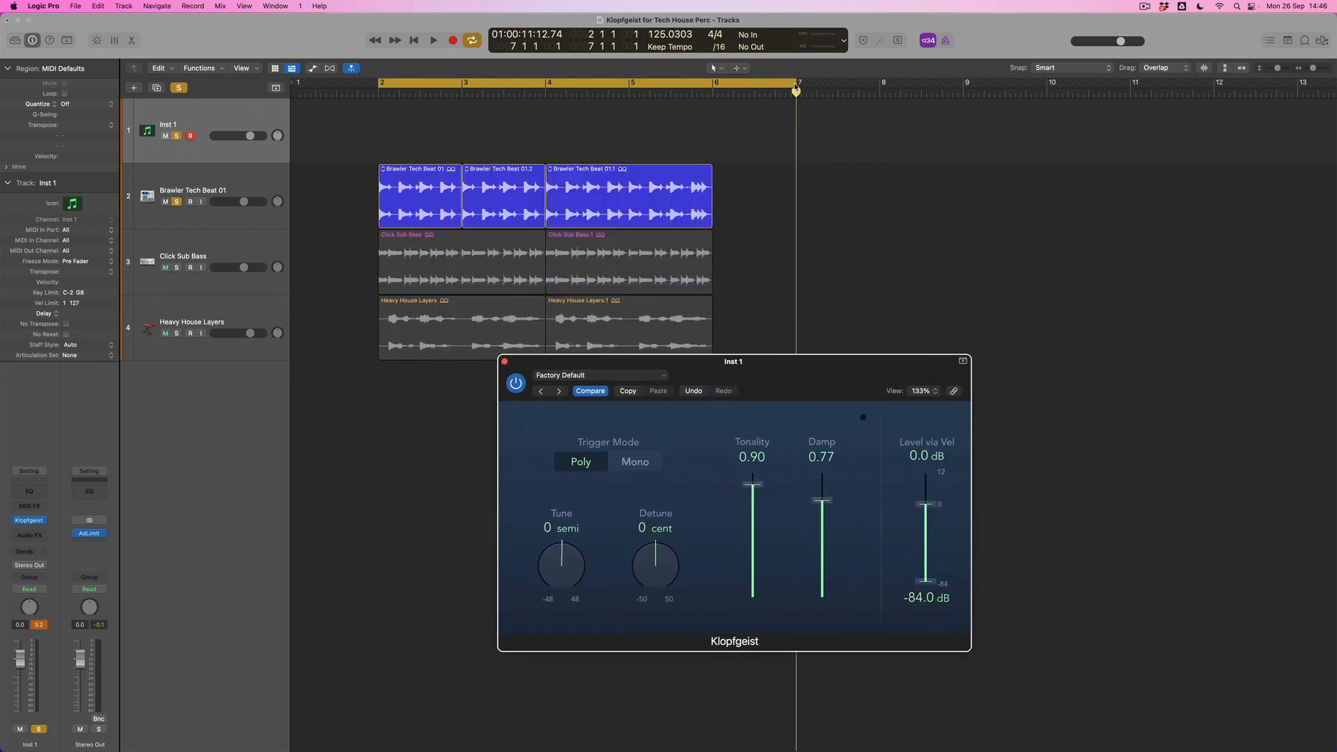
drag(795, 84, 711, 139)
- Set the Klopfgeist Tonality to 0.17 and Damp to 0.38
drag(741, 367, 603, 197)
drag(614, 316, 610, 404)
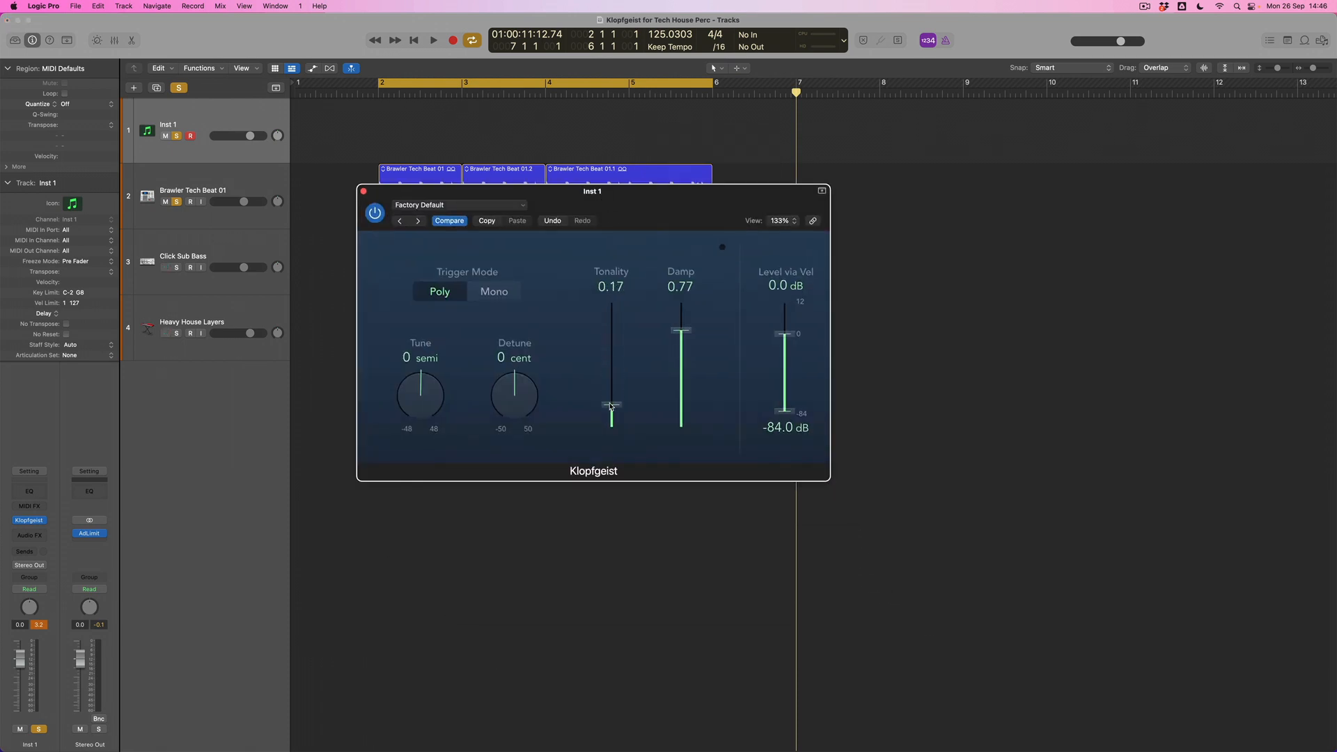
drag(682, 343, 681, 389)
- Record a pattern on the Inst 1 track over bars 4 to 6 and quantize the region to 1/16 Note
click(229, 121)
key(space)
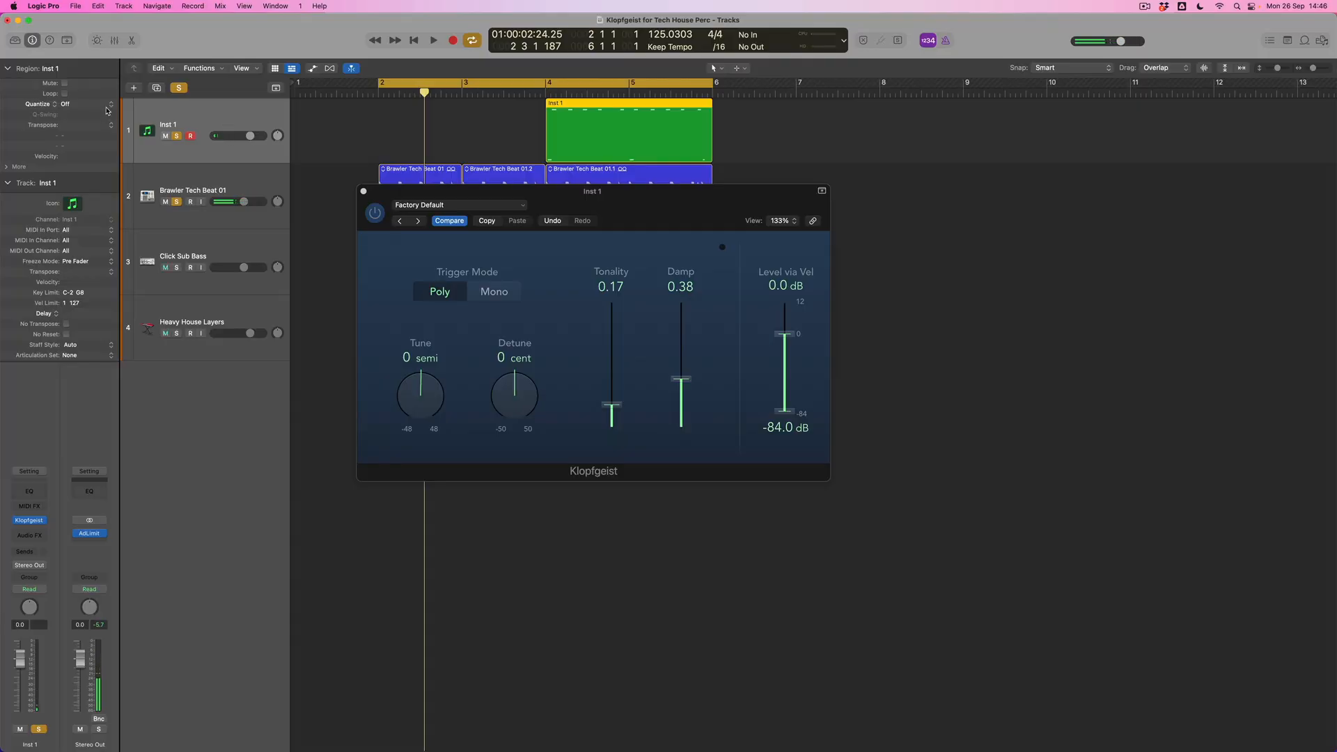
click(107, 110)
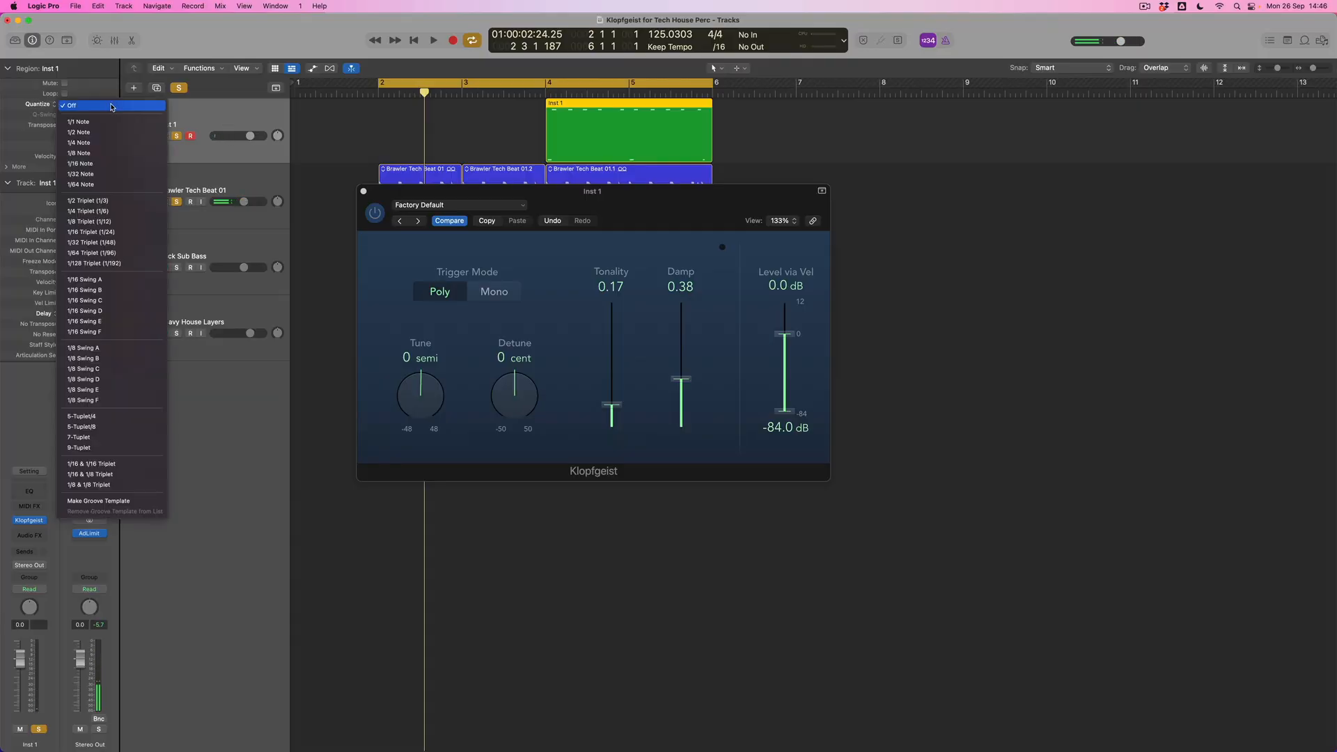
click(105, 161)
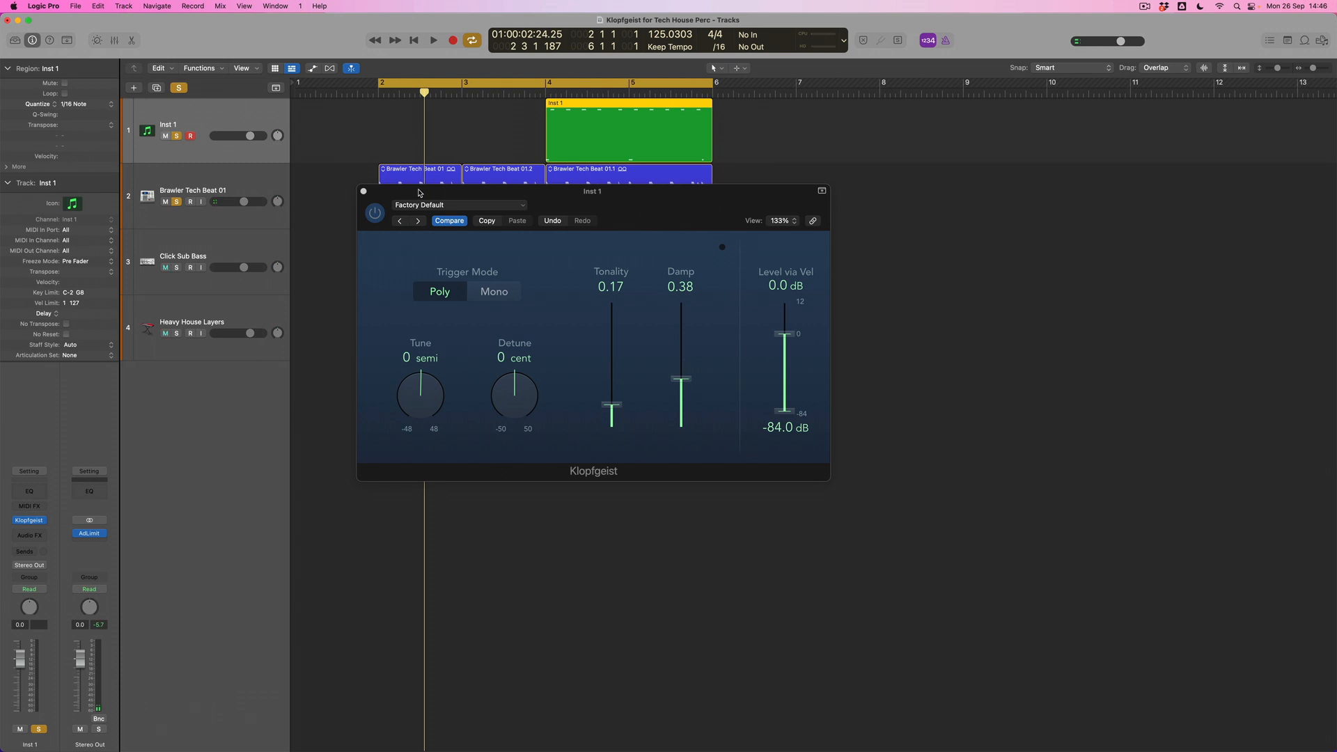
- Copy the Inst 1 region to bar 2 and play back both regions
drag(420, 193, 519, 319)
drag(583, 143, 416, 145)
click(228, 118)
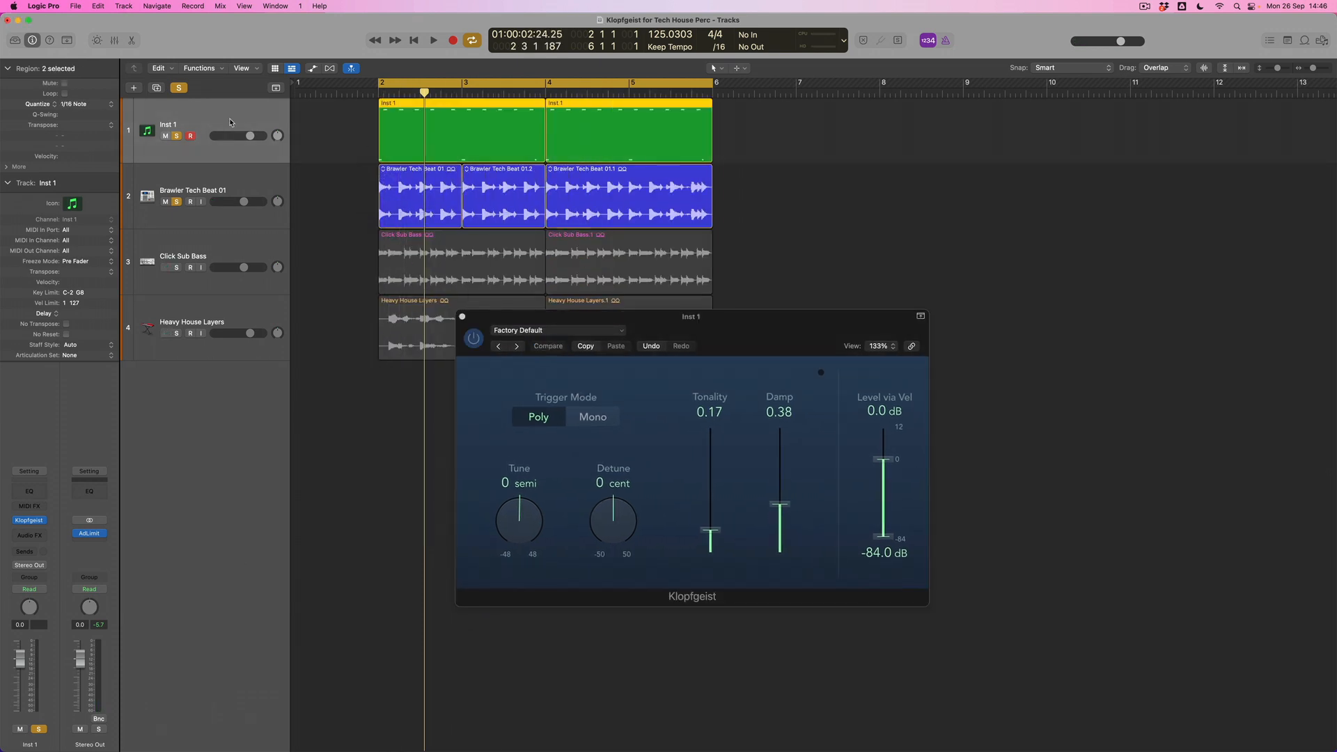
key(space)
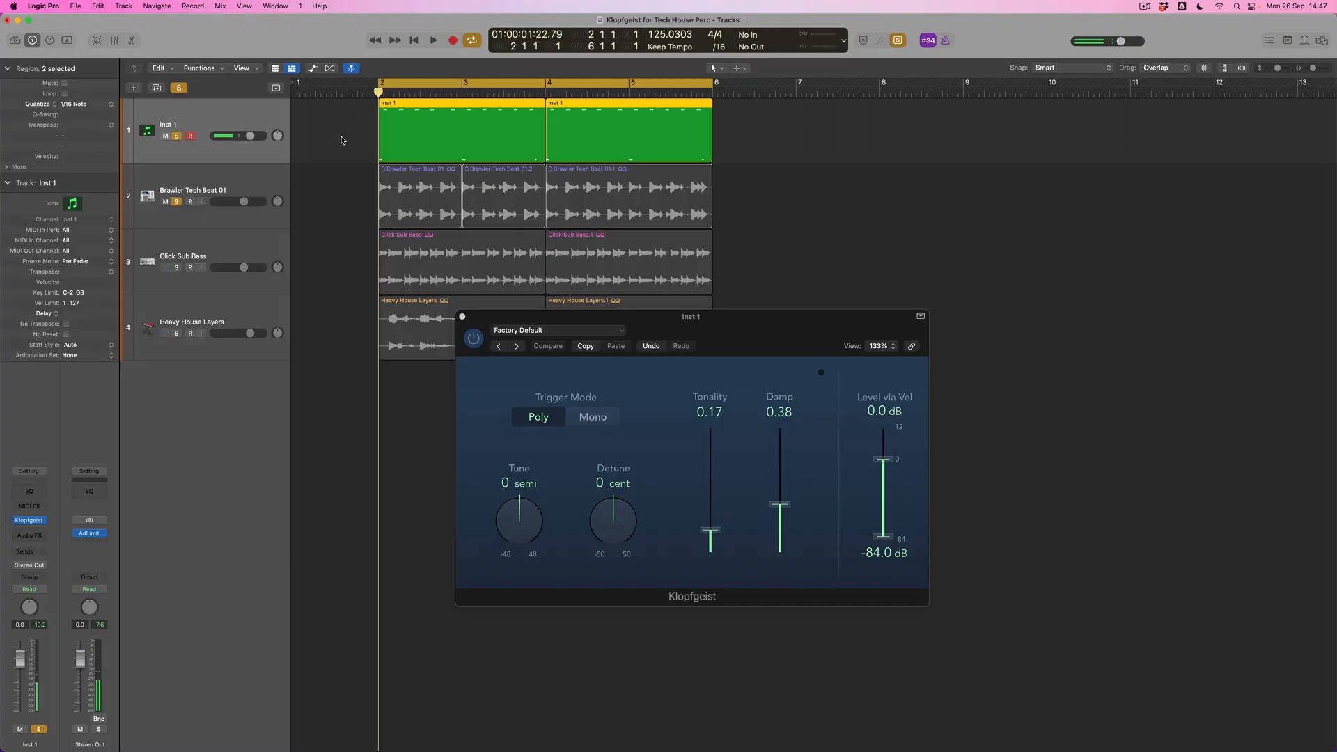
- Open the first Inst 1 region in an enlarged Piano Roll and close the Klopfgeist window
click(362, 141)
double_click(430, 139)
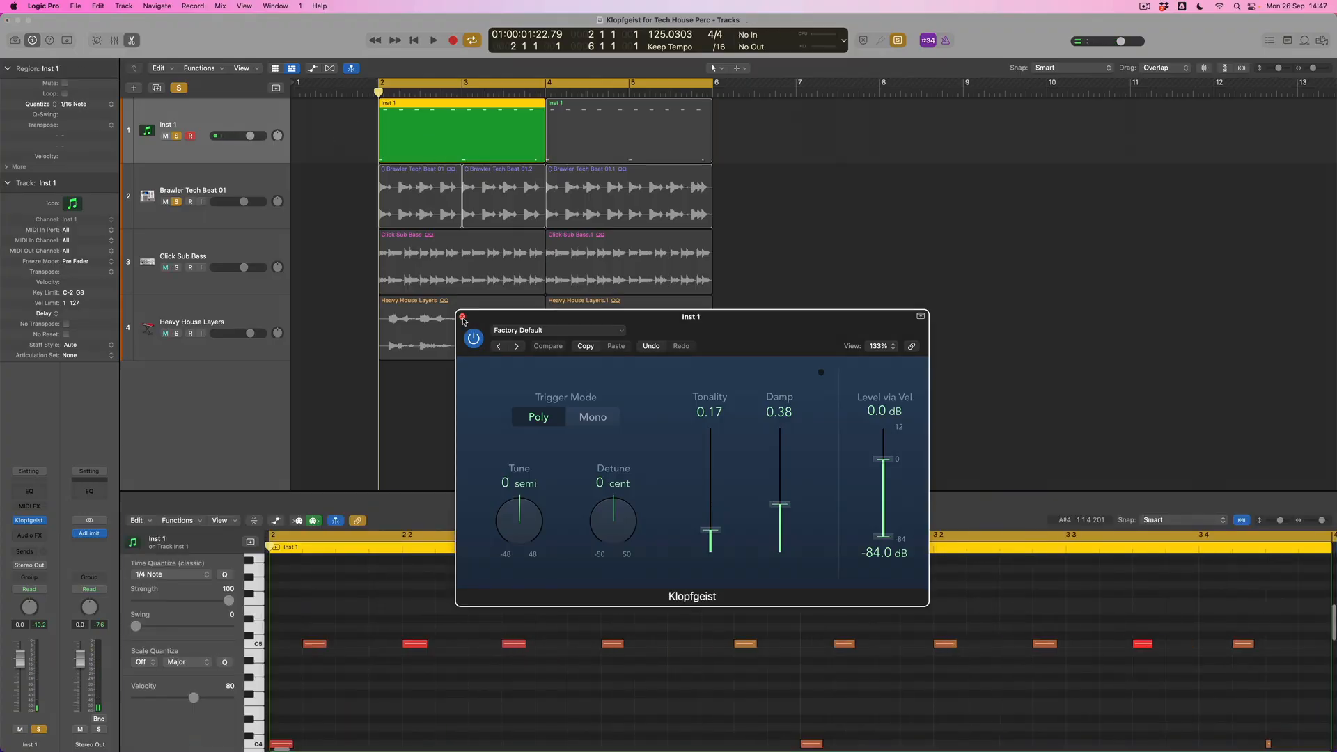
click(463, 317)
drag(441, 492, 440, 219)
key(super+Left)
key(super+Left)
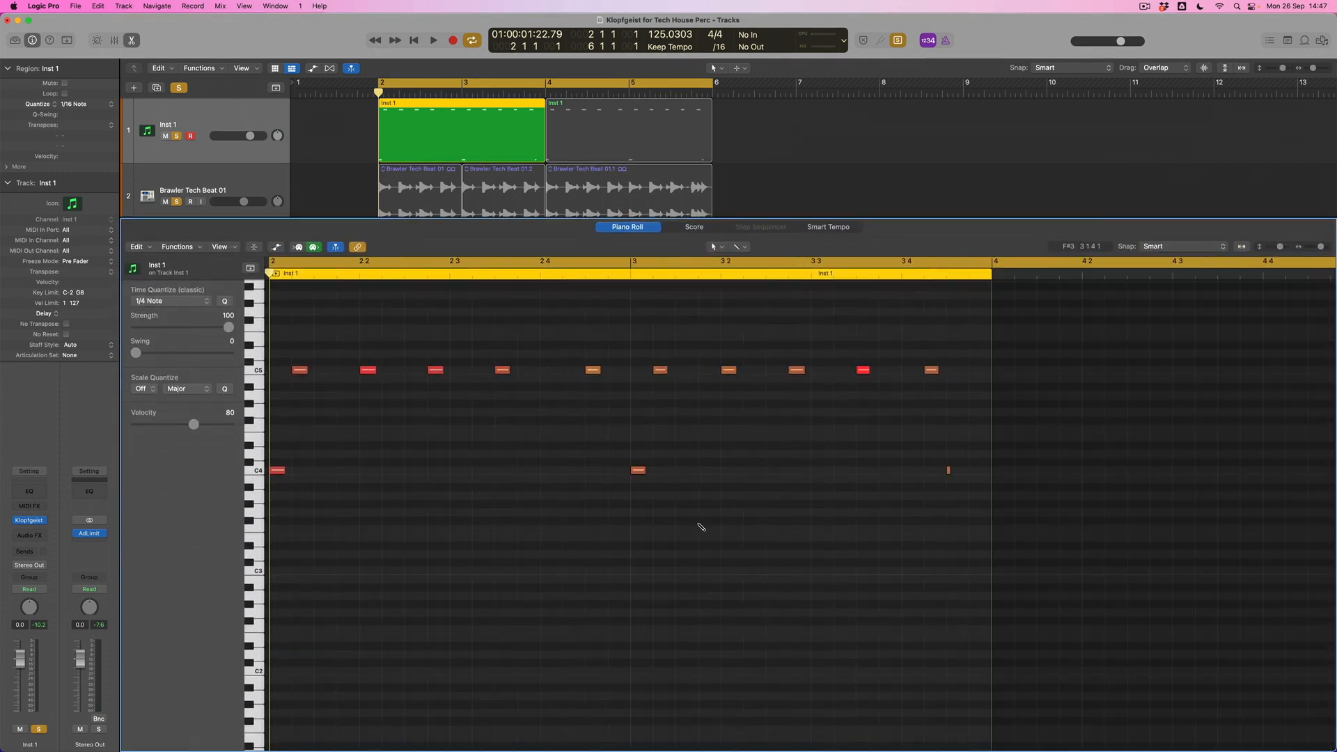
scroll(563, 470, left, 3)
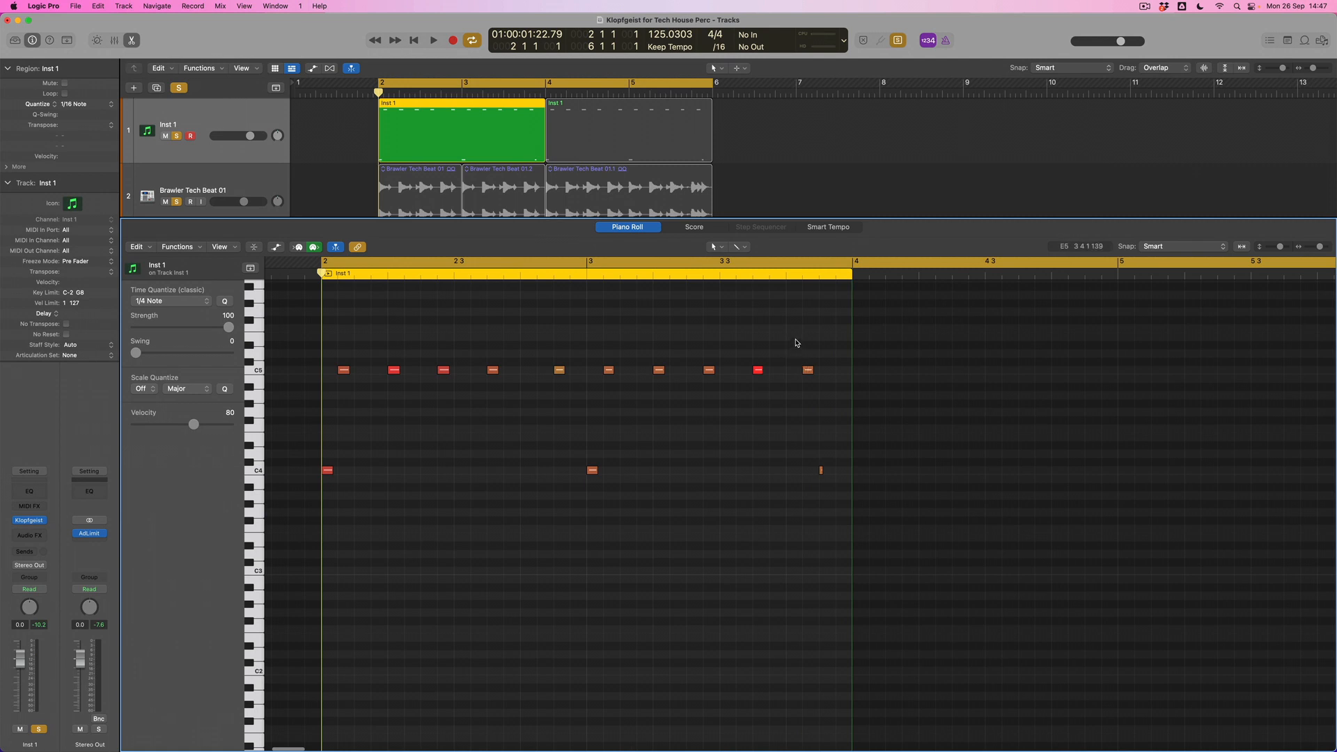
- Transpose the pattern's last two notes and its fourth C5 note down one octave each
drag(795, 340, 840, 491)
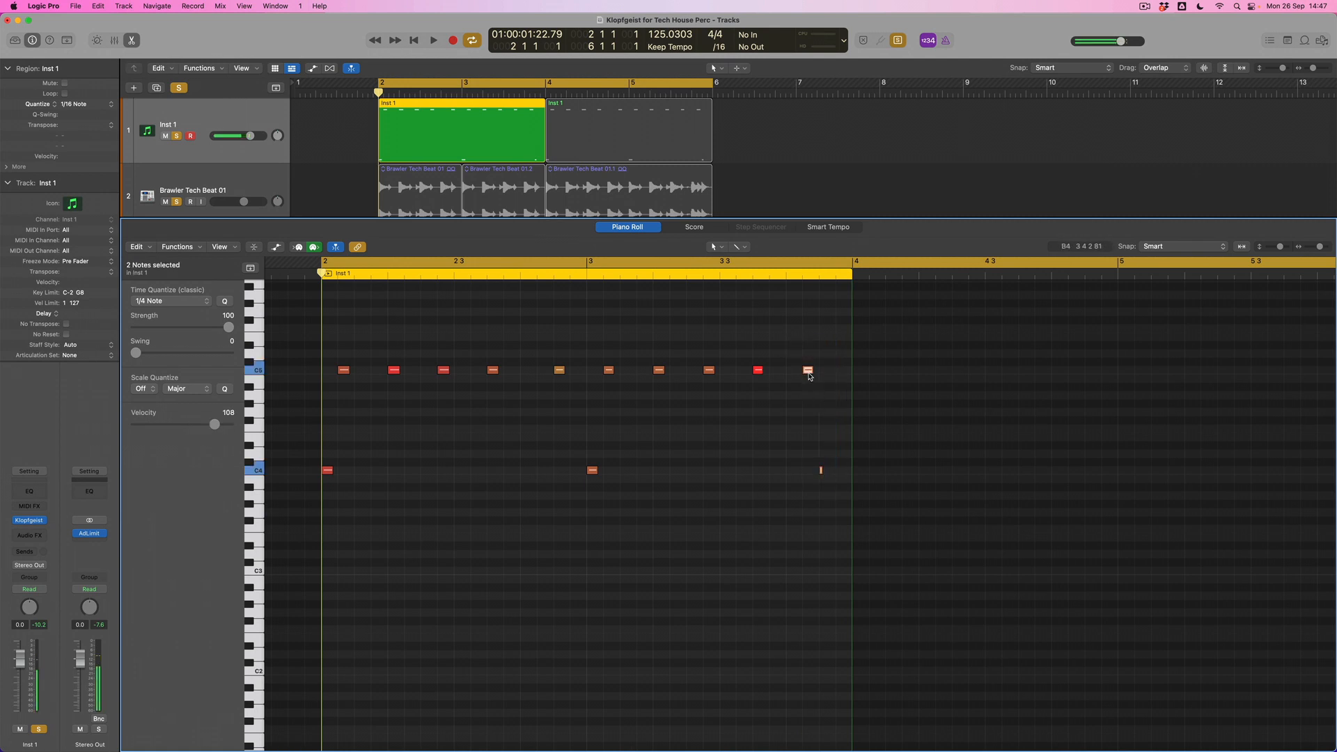
drag(807, 370, 806, 470)
click(492, 370)
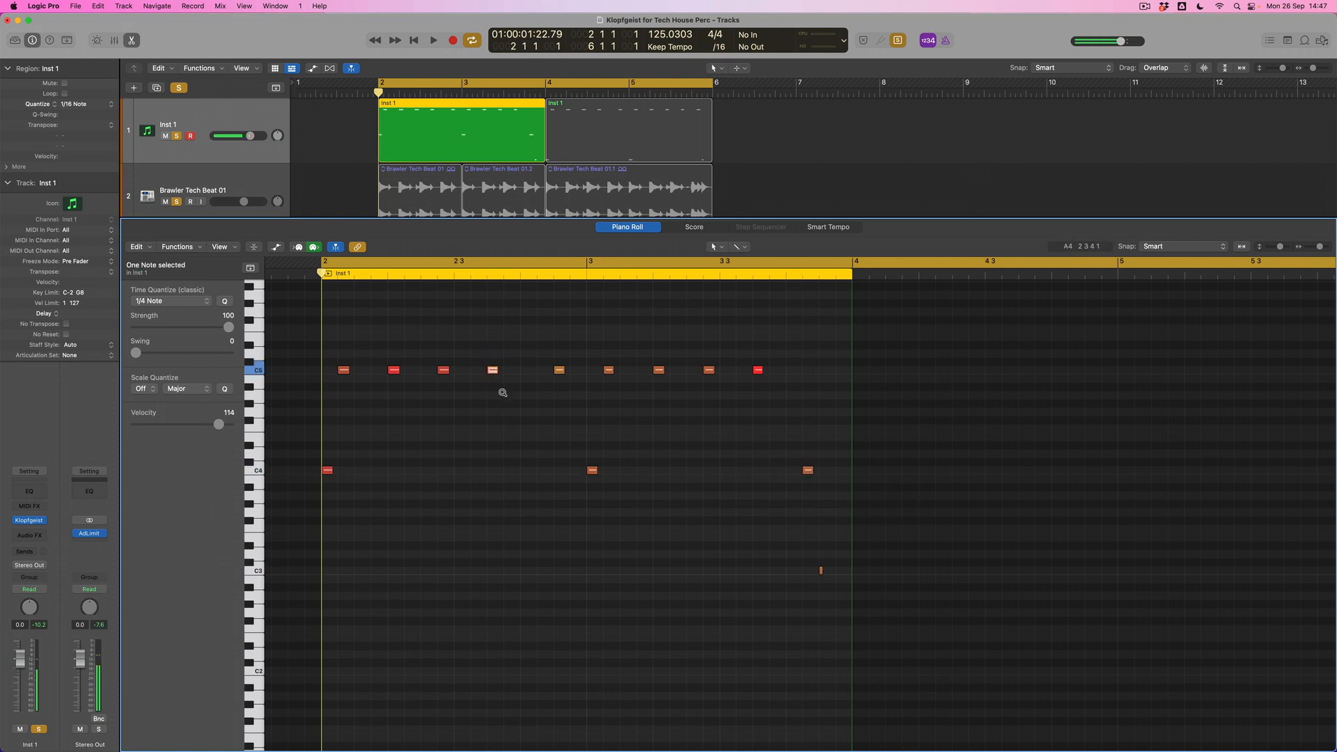
key(alt+Down)
key(alt+Down)
key(alt+Down)
key(alt+Down)
key(alt+Down)
key(alt+Down)
key(alt+Down)
key(alt+Down)
key(alt+Down)
key(alt+Down)
key(alt+Down)
key(alt+Down)
- Lower the C5 note just before bar 3 beat 3 to G3 and play the edited pattern
click(708, 370)
key(shift+alt+Down)
key(shift+alt+Down)
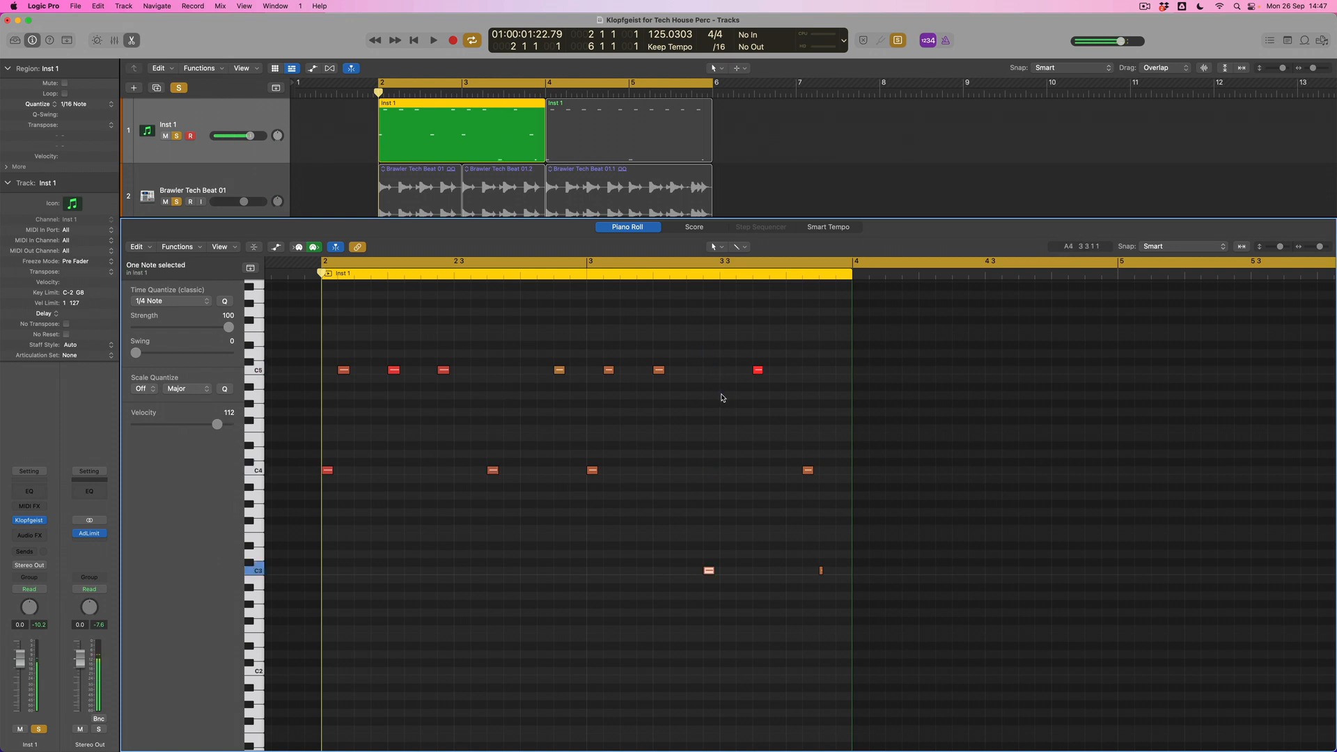
key(alt+Up)
key(alt+Up)
key(alt+Up)
key(alt+Up)
key(alt+Up)
key(alt+Up)
key(alt+Up)
key(space)
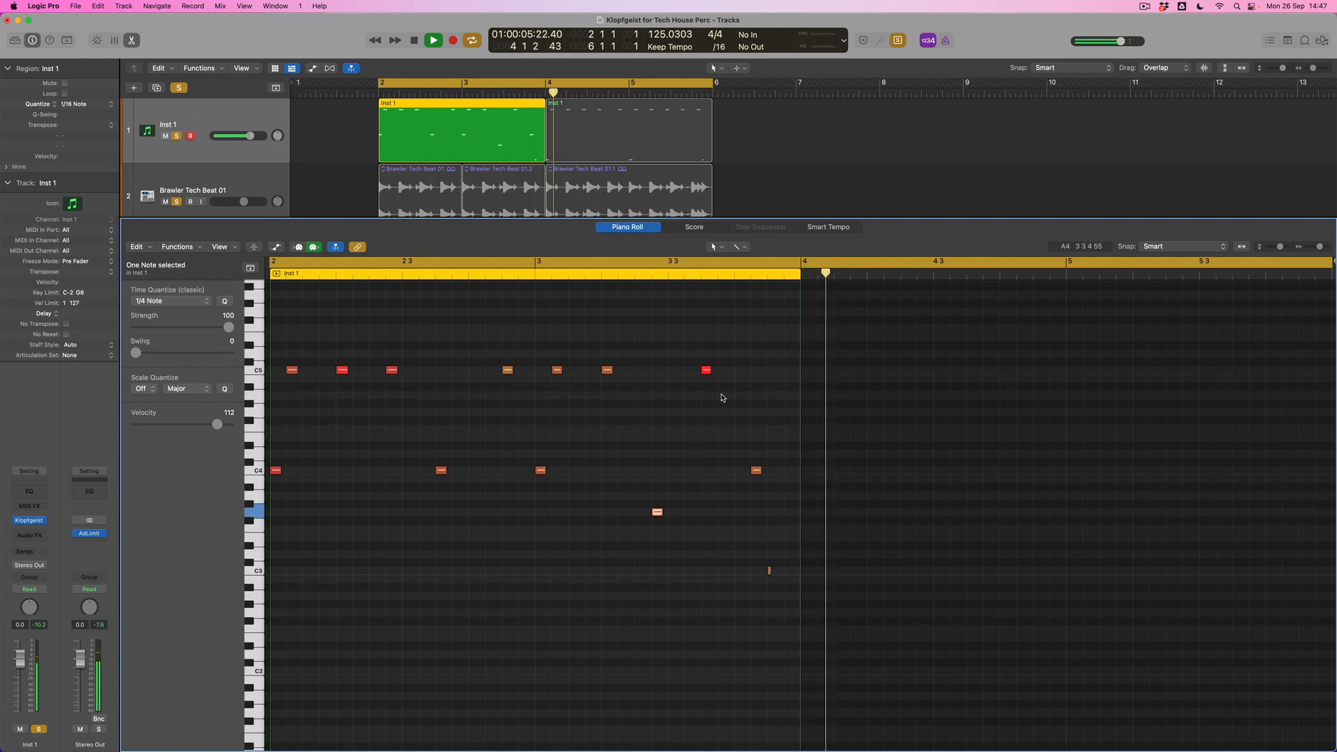
key(space)
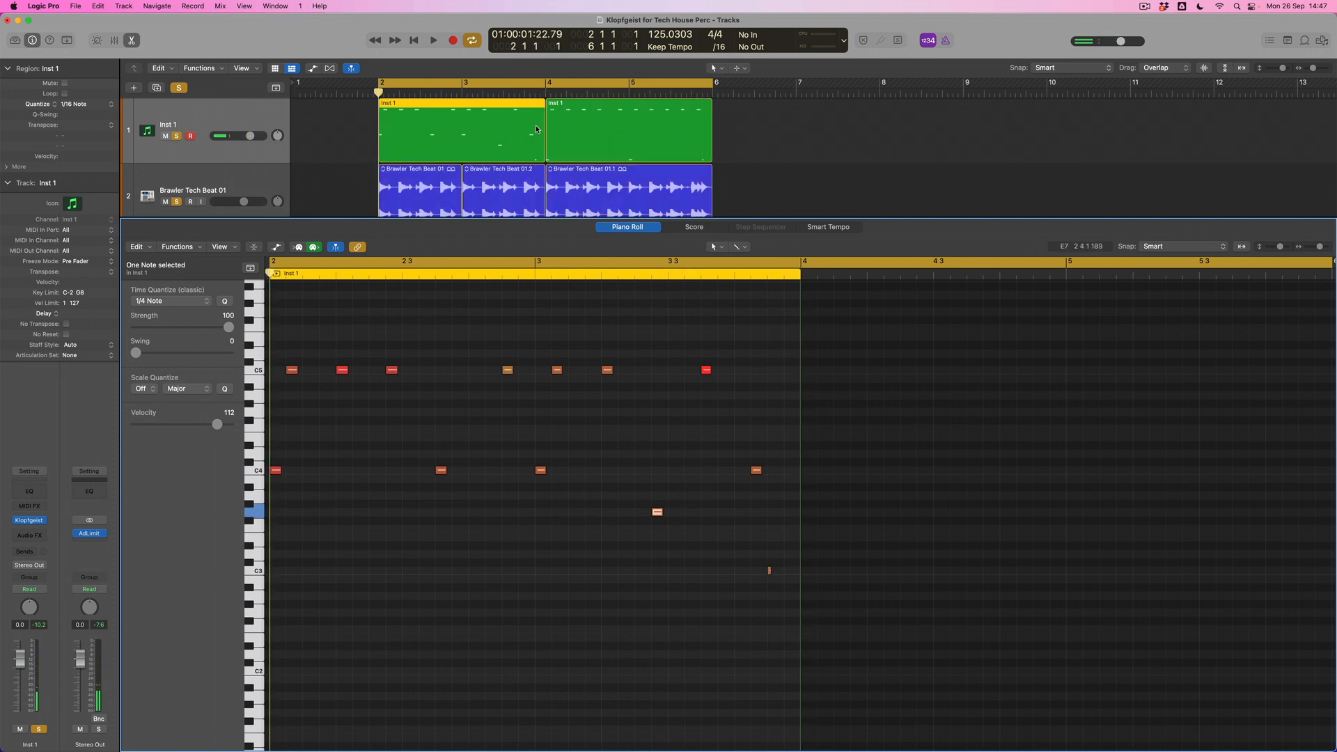
- Delete the second Inst 1 region and replace it with a repeat of the edited first region
click(656, 133)
key(Delete)
click(484, 116)
key(super+r)
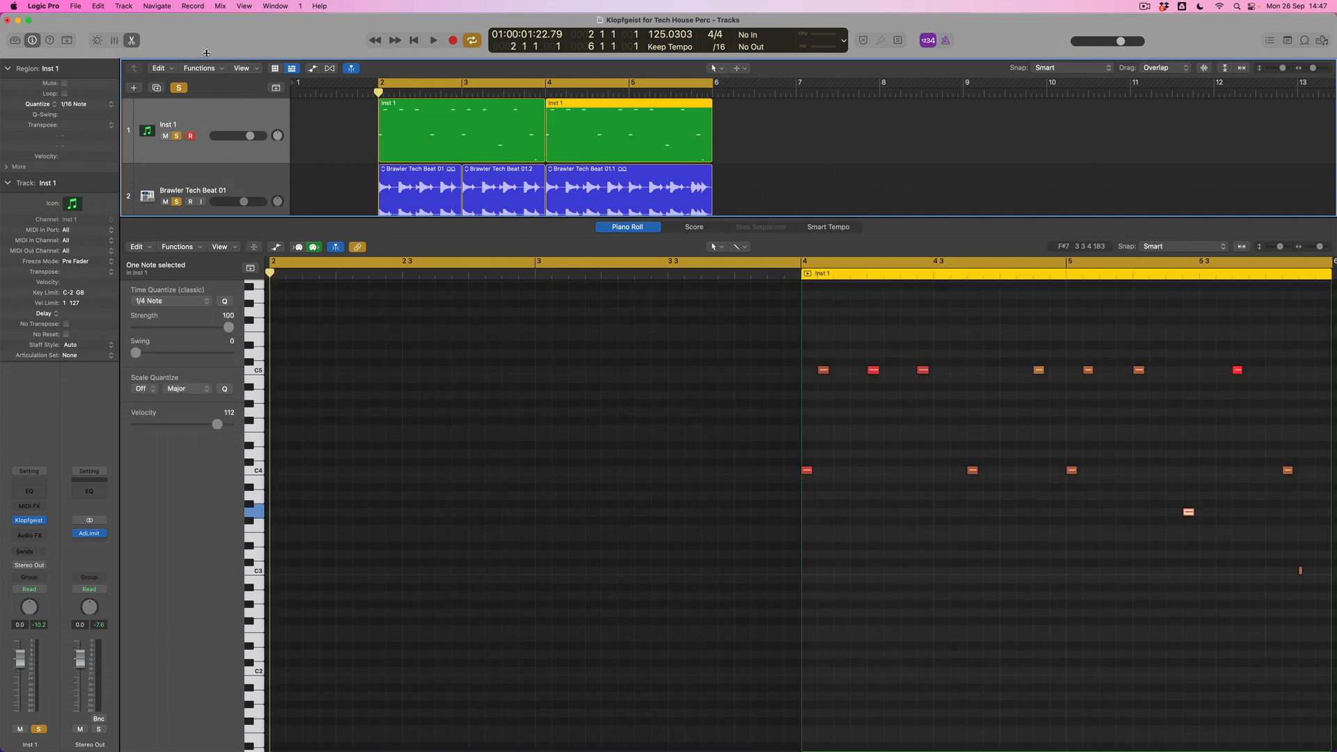
- Close the Piano Roll and play back the full cycle with the drum beat
click(131, 40)
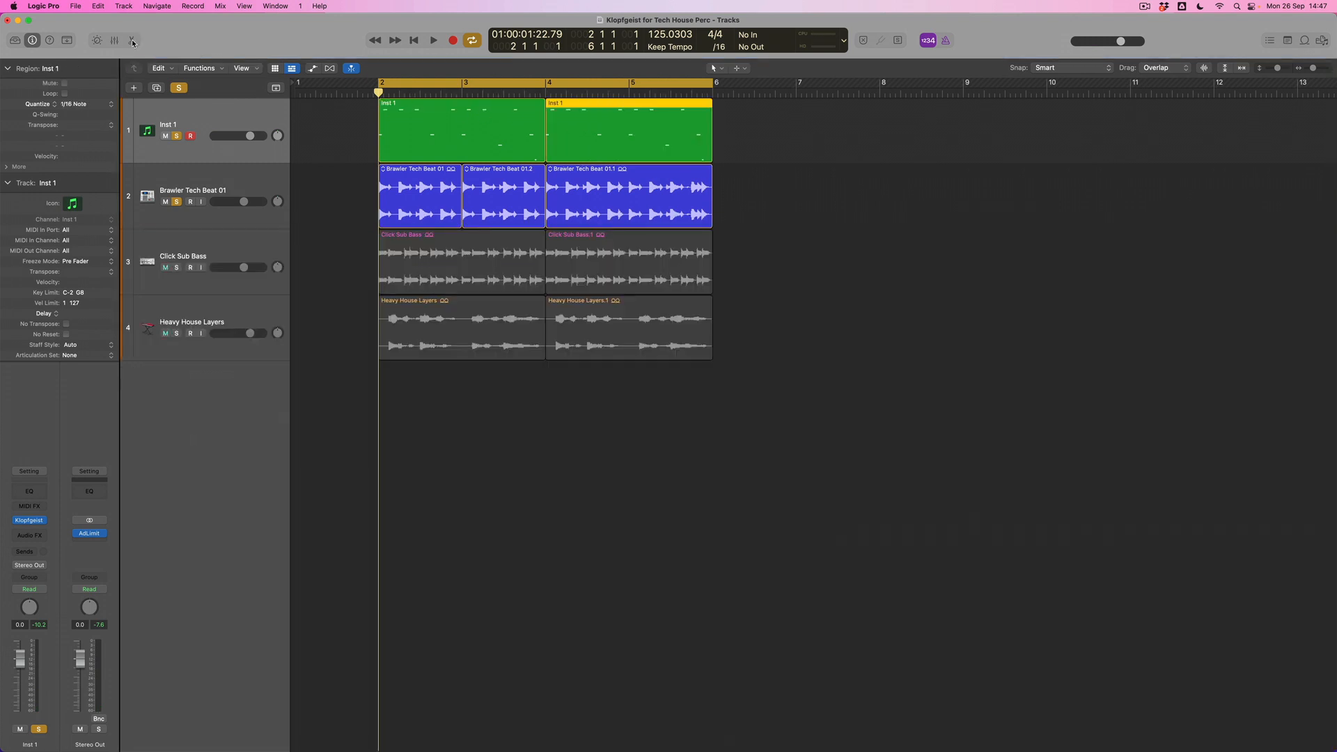
key(space)
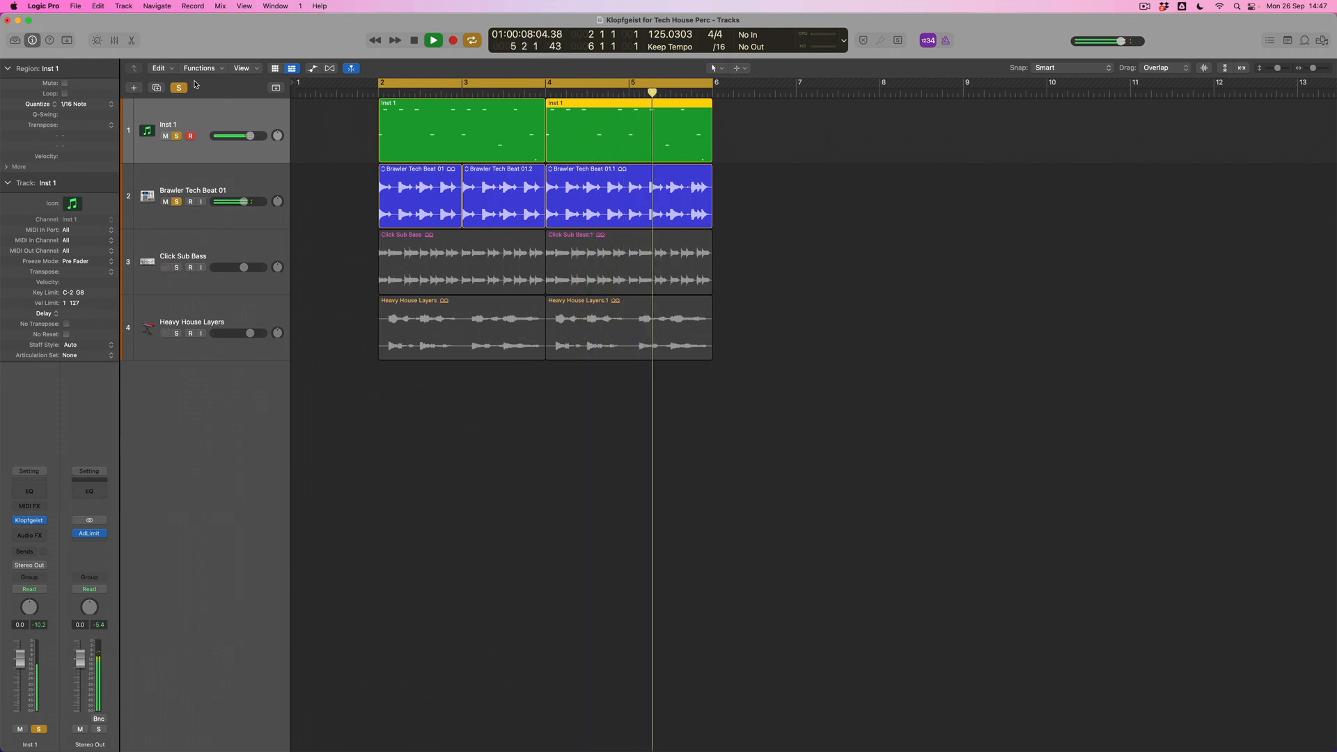
key(space)
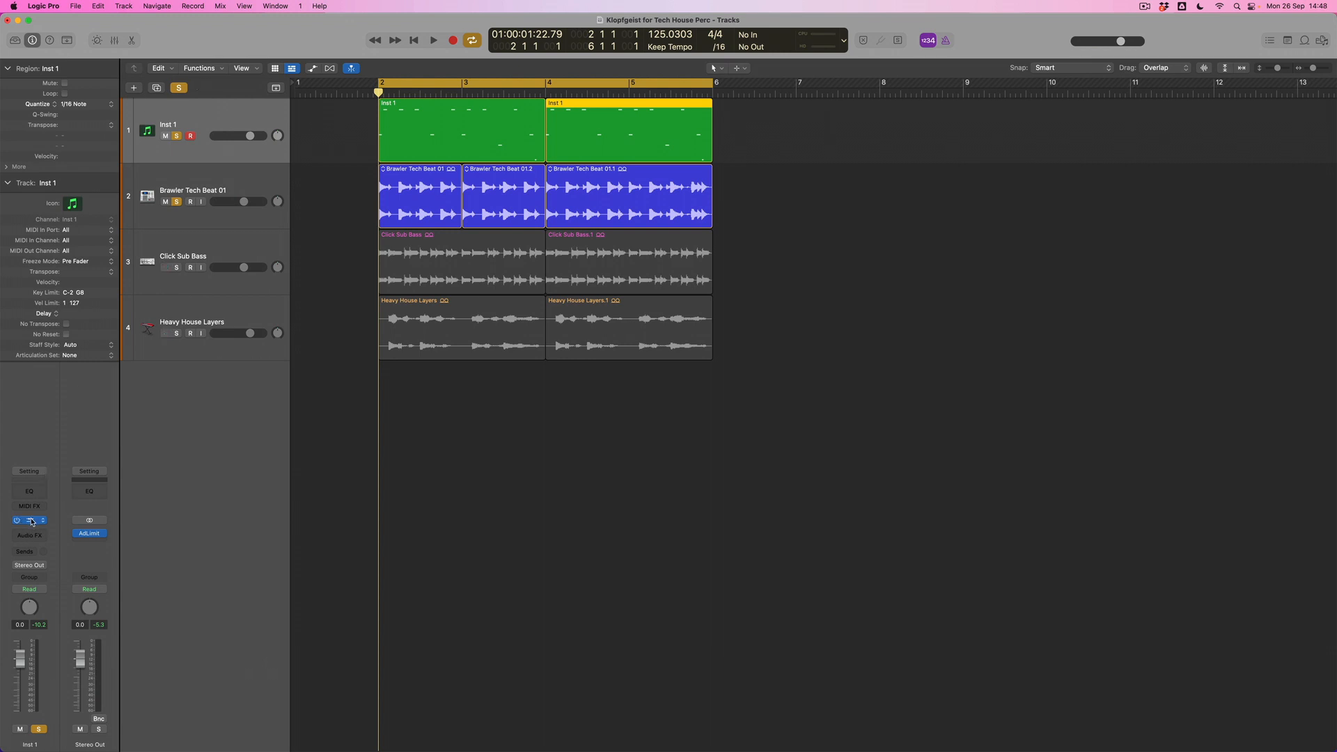
click(177, 202)
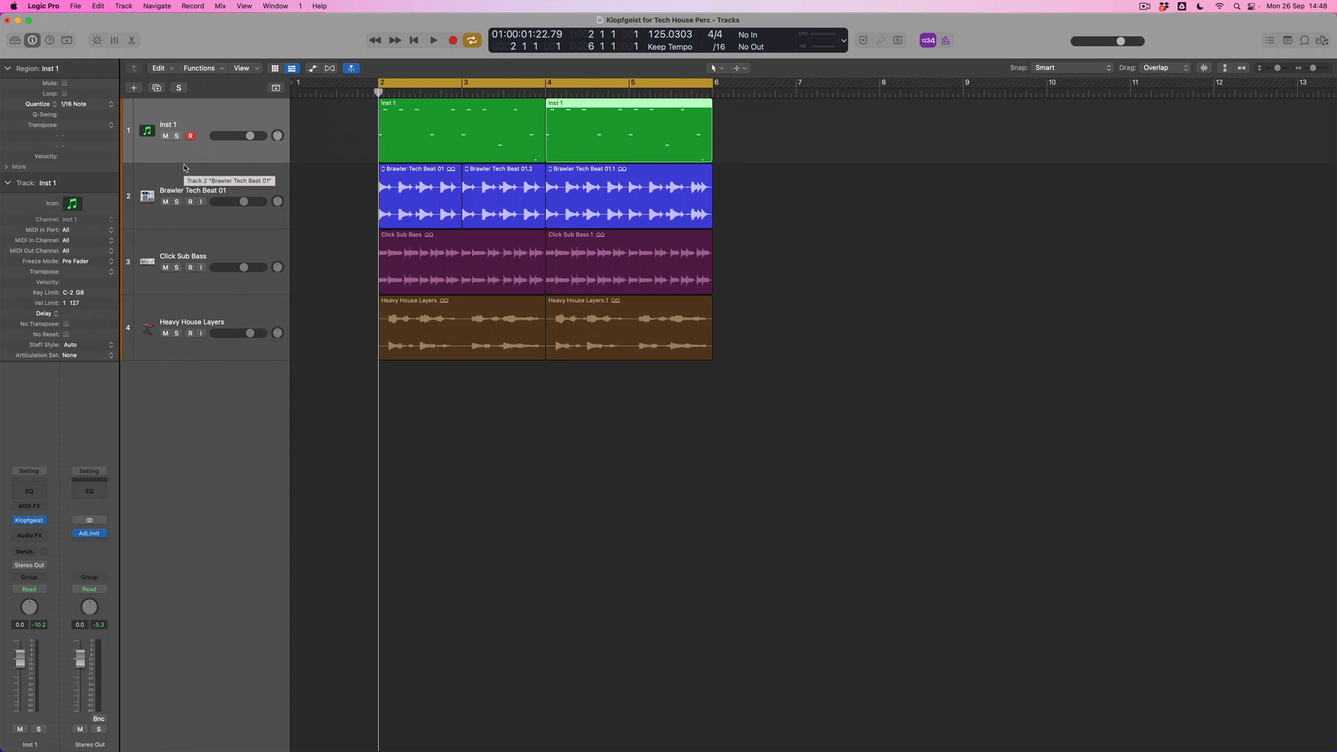
click(176, 136)
click(176, 202)
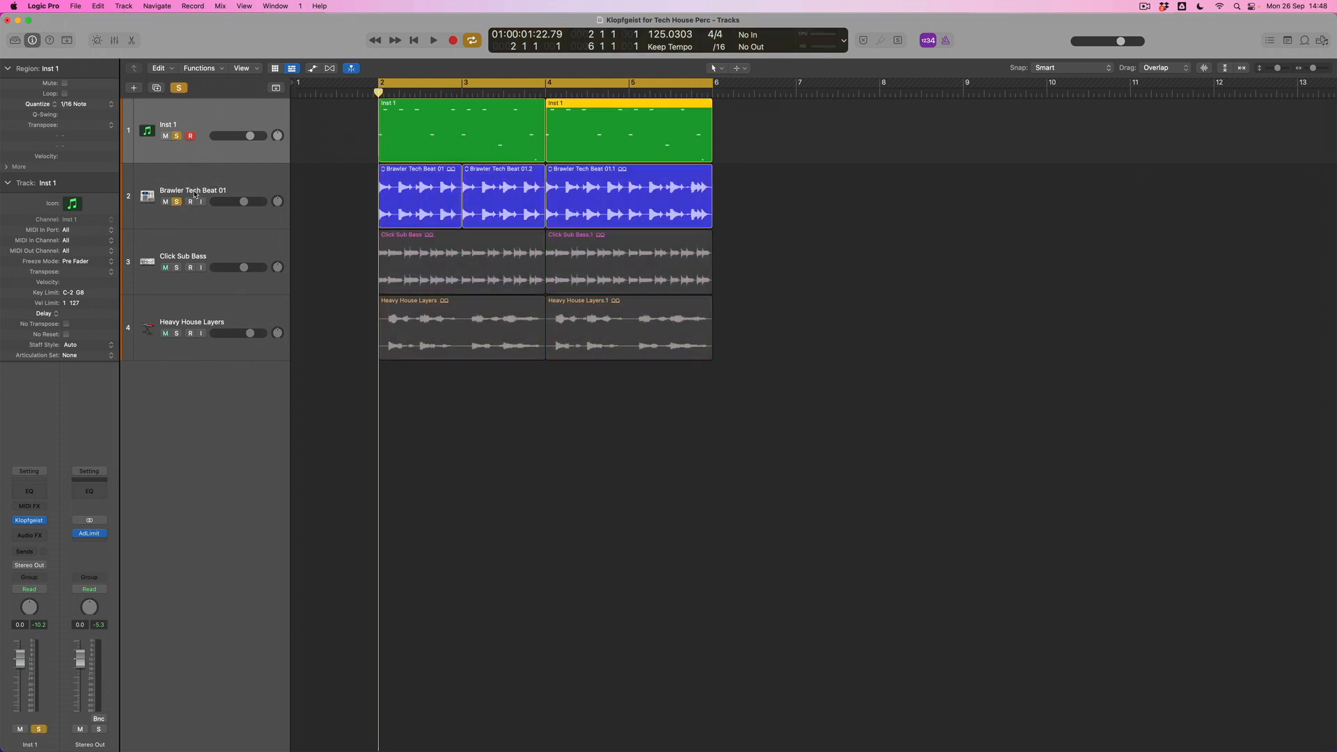
- Reopen Klopfgeist on the Inst 1 track and raise its Tonality to 0.61 during playback
click(30, 521)
drag(605, 330, 489, 326)
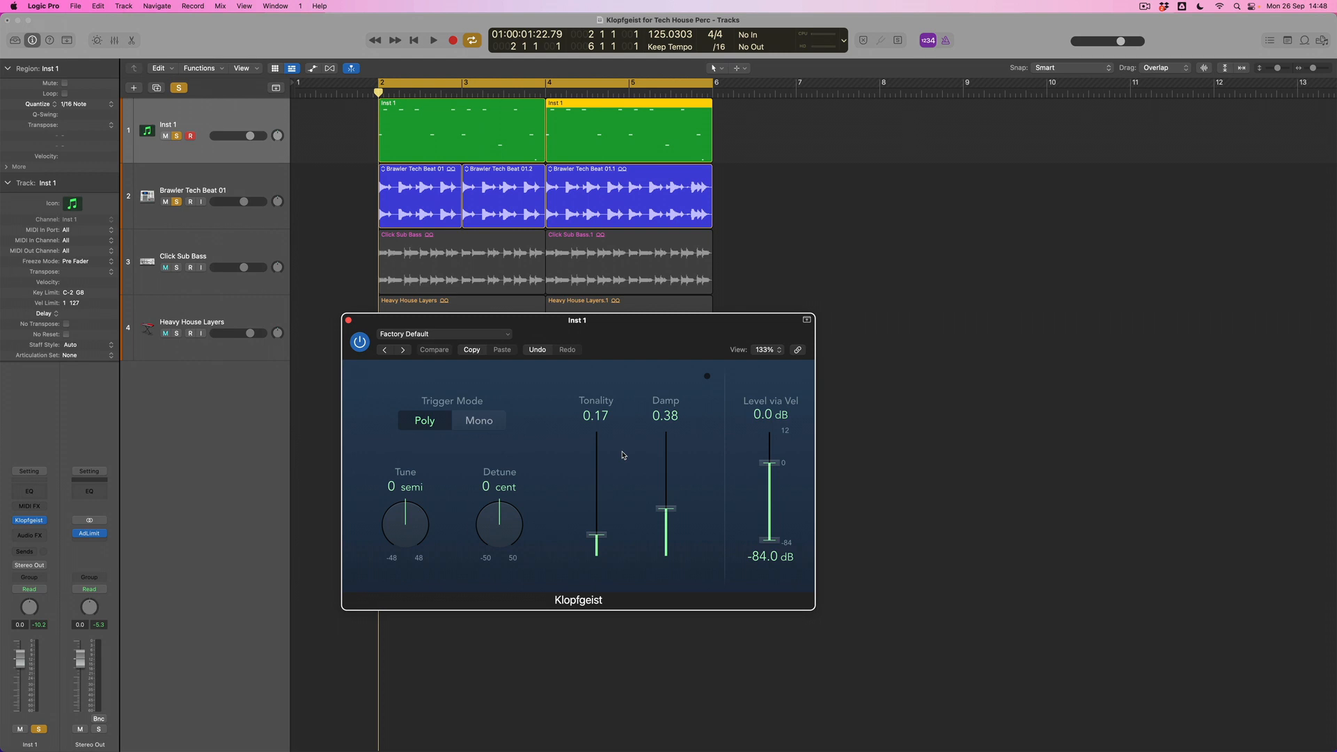
key(space)
drag(596, 535, 604, 481)
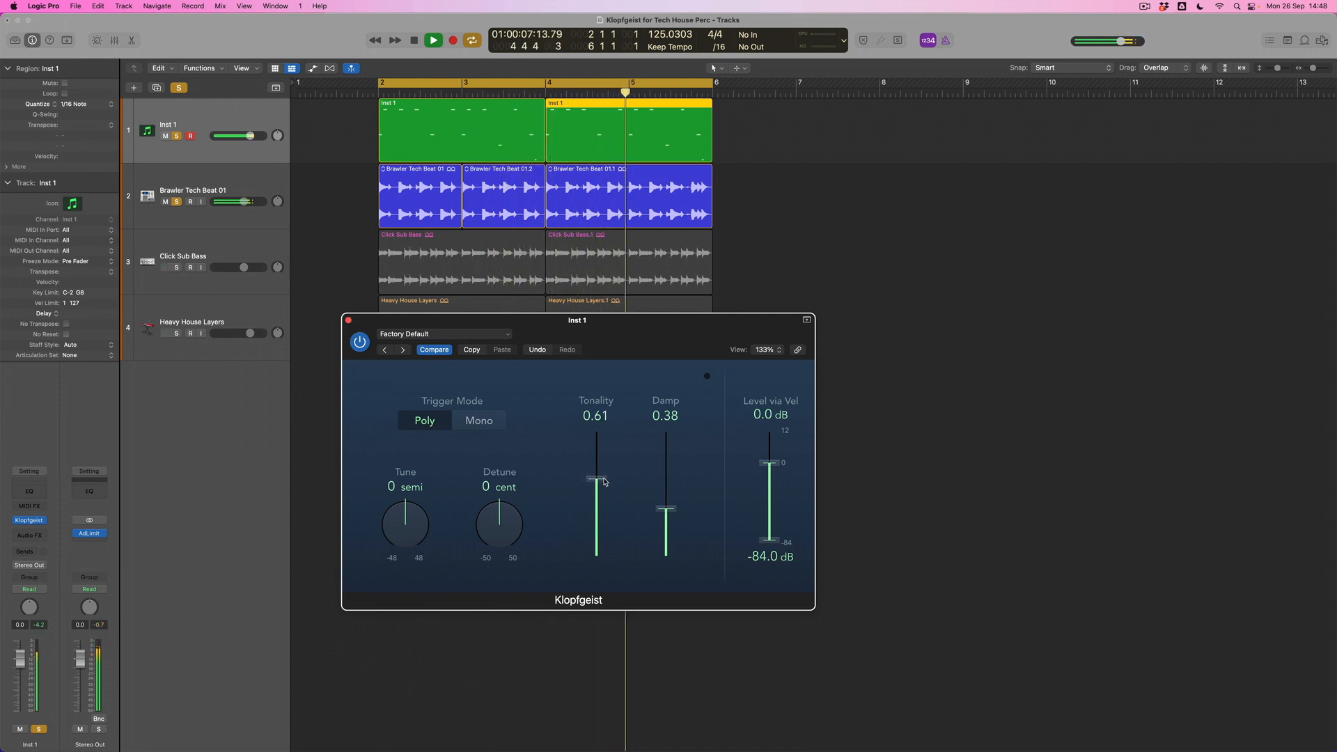
- Clear the track solos and insert the Step FX effect as Mono->Stereo on the Inst 1 track
click(176, 203)
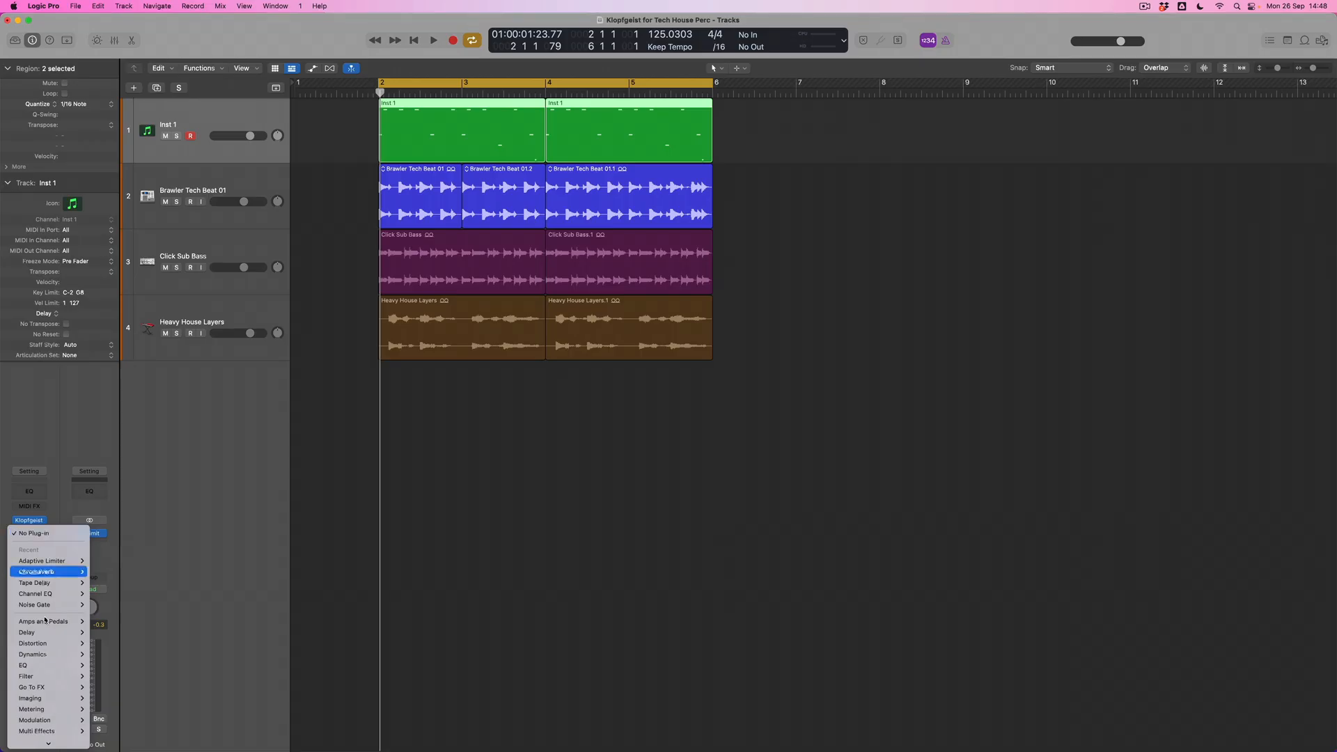
mouse_move(35, 750)
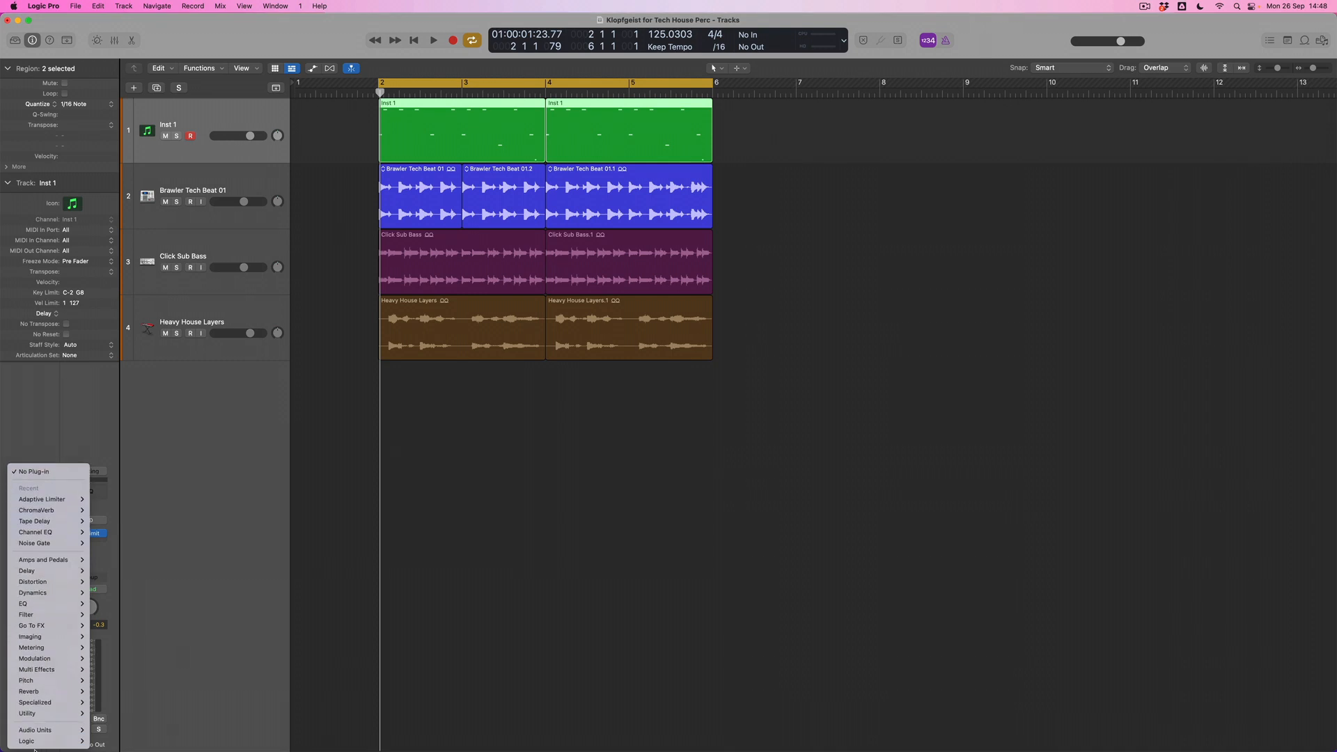
mouse_move(69, 669)
mouse_move(120, 669)
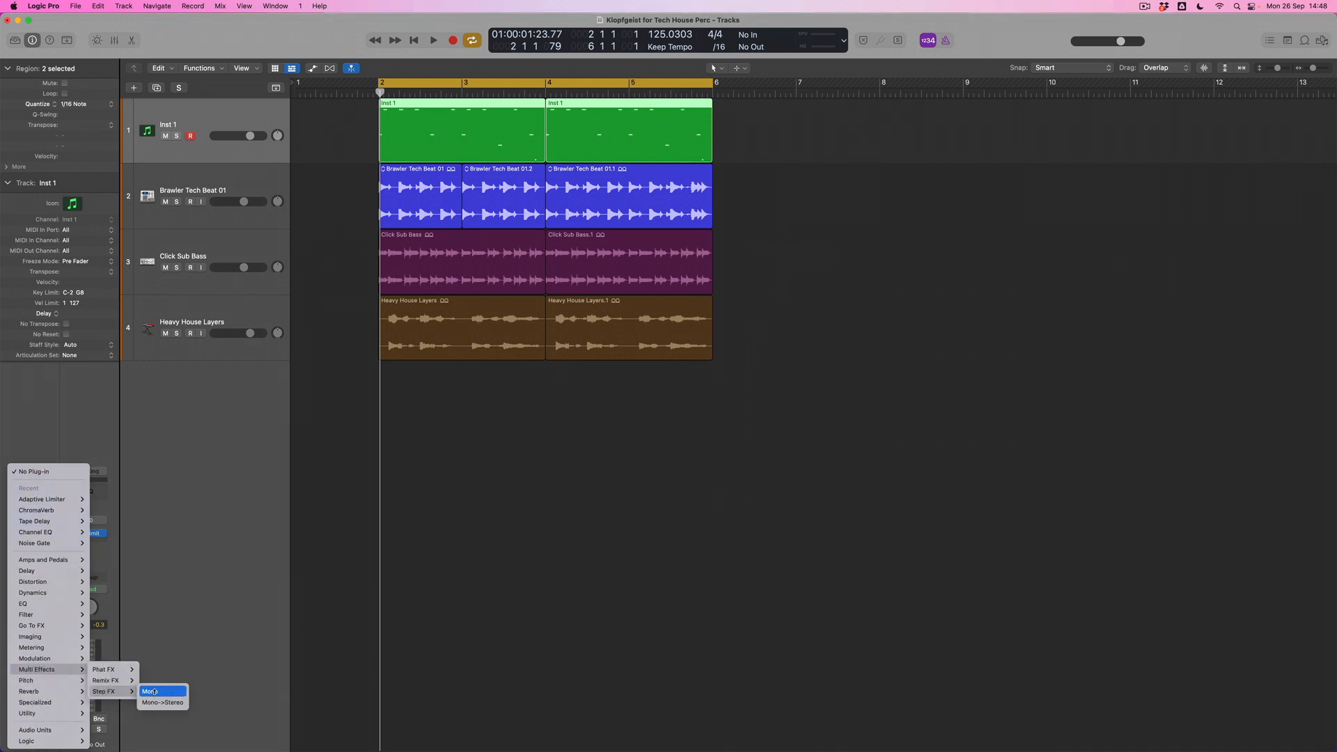
click(158, 702)
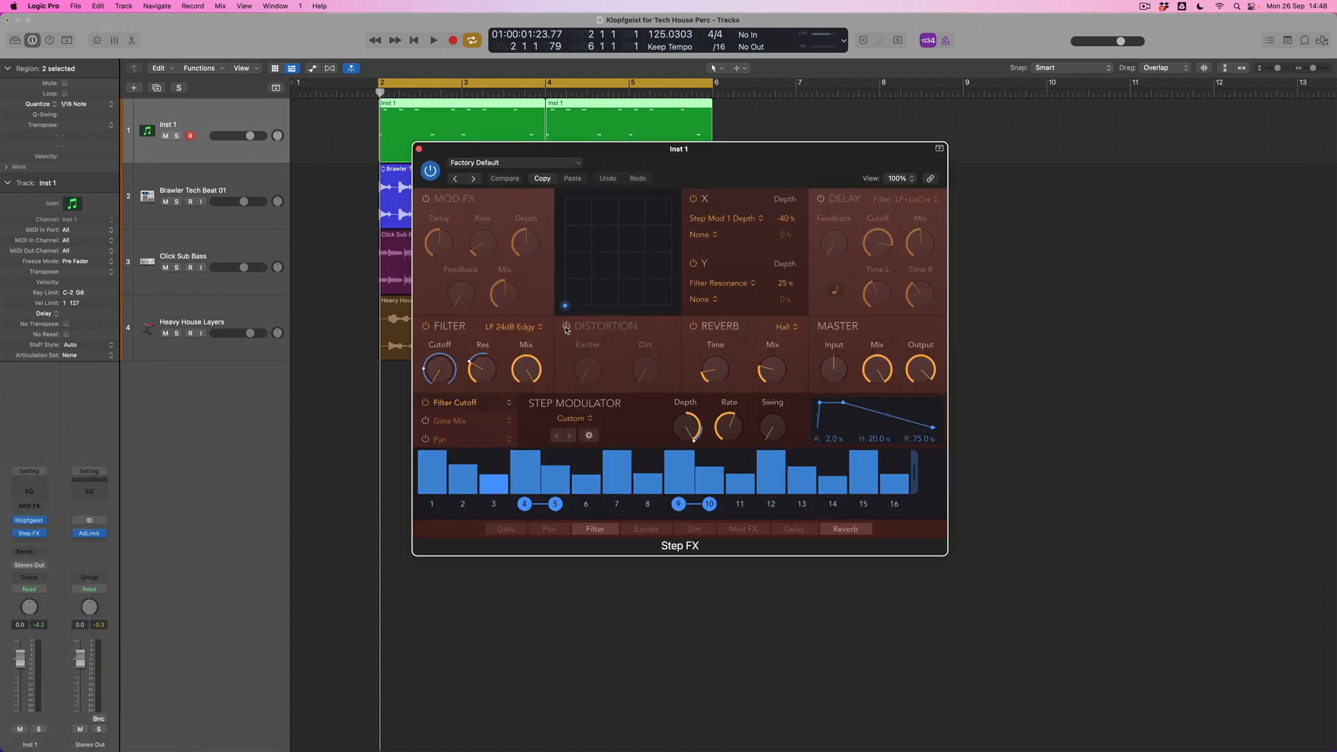
- Turn on the Distortion section in Step FX and play the Inst 1 track soloed
click(565, 326)
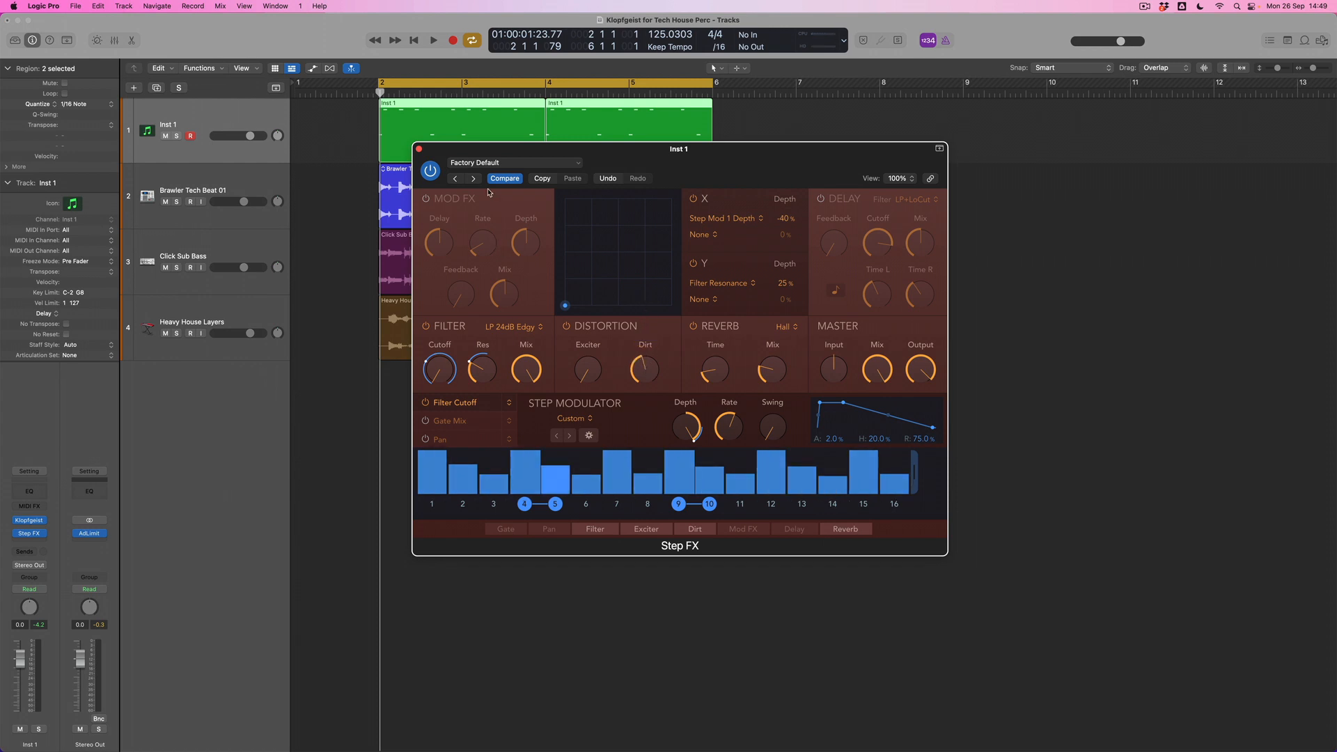
drag(480, 154, 541, 240)
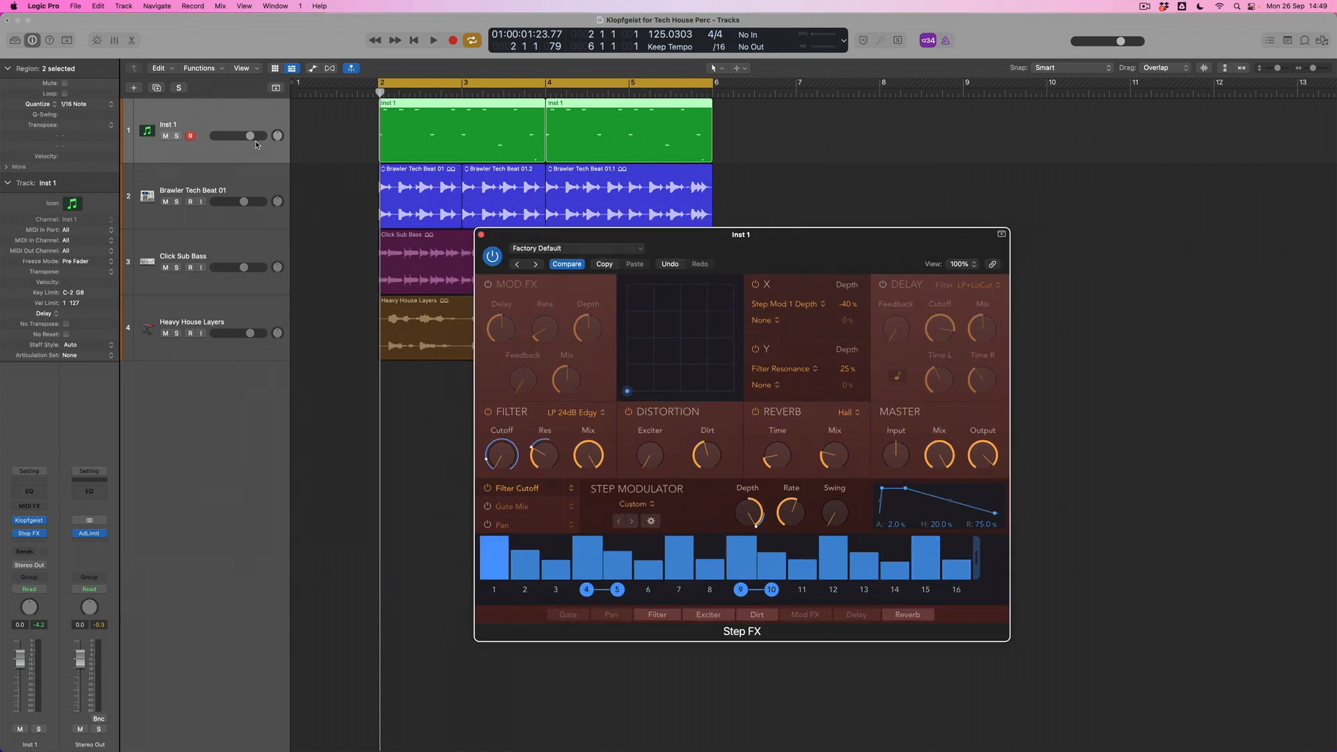
click(176, 136)
key(space)
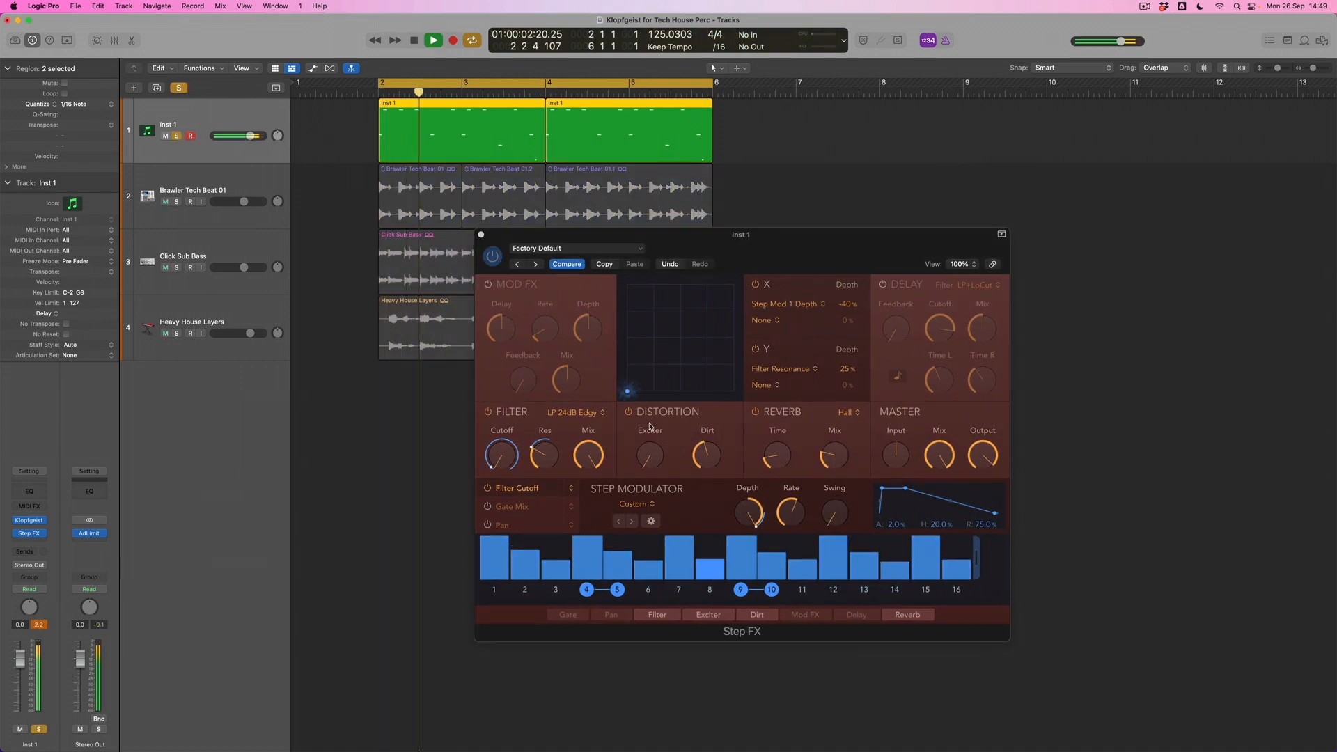
- Shape Step FX by moving the XY point to about the pad's centre, lowering Dirt and Reverb Mix, and setting Step Modulator Depth to 71.6%
drag(629, 394, 660, 361)
drag(822, 455, 835, 472)
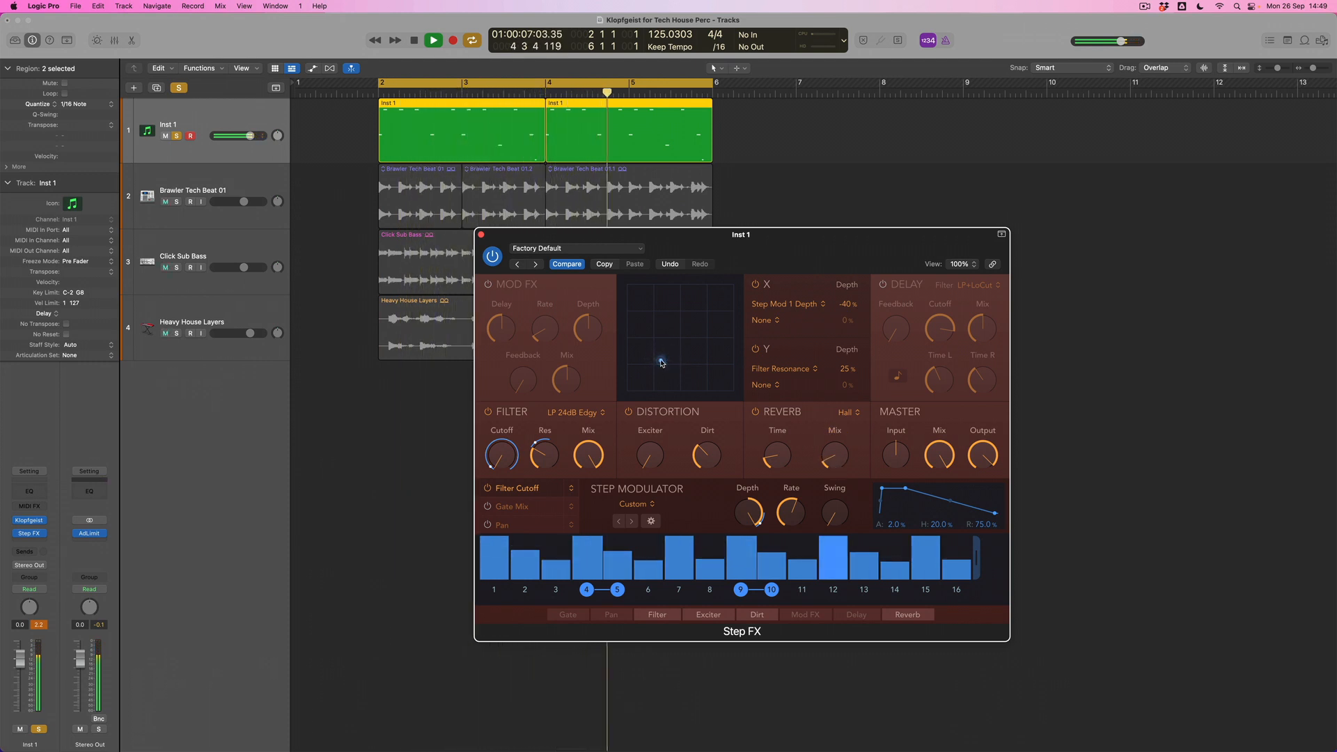
drag(678, 347, 687, 335)
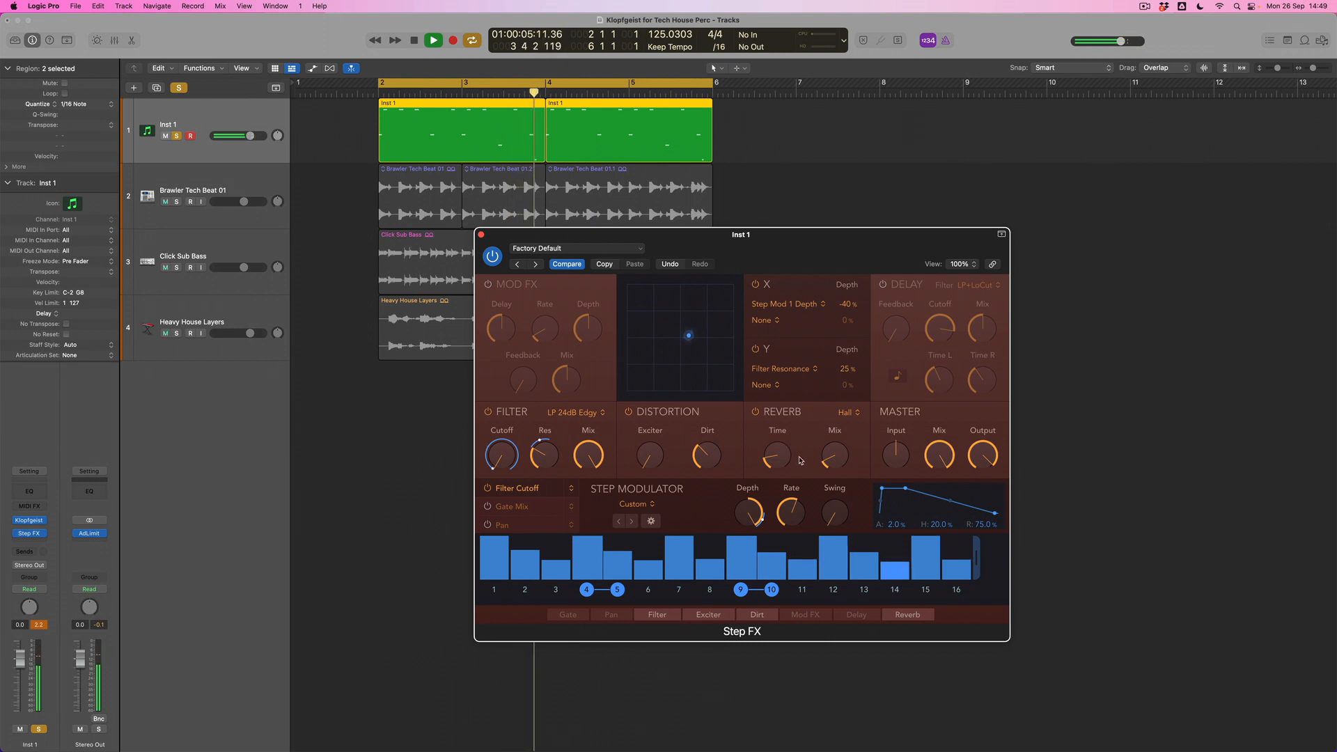
drag(747, 509, 744, 535)
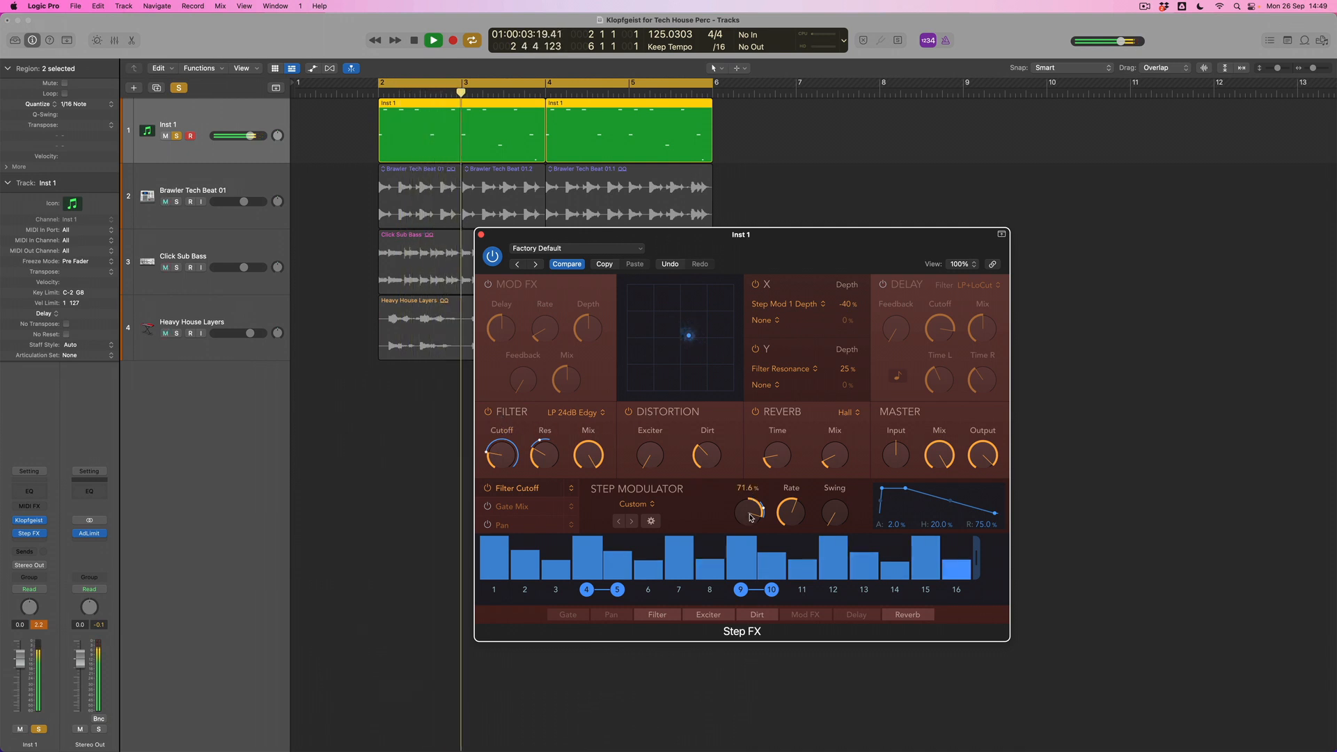
- Unsolo the Inst 1 track and reduce the Step FX Reverb Mix to 8.1% against the full mix
click(177, 136)
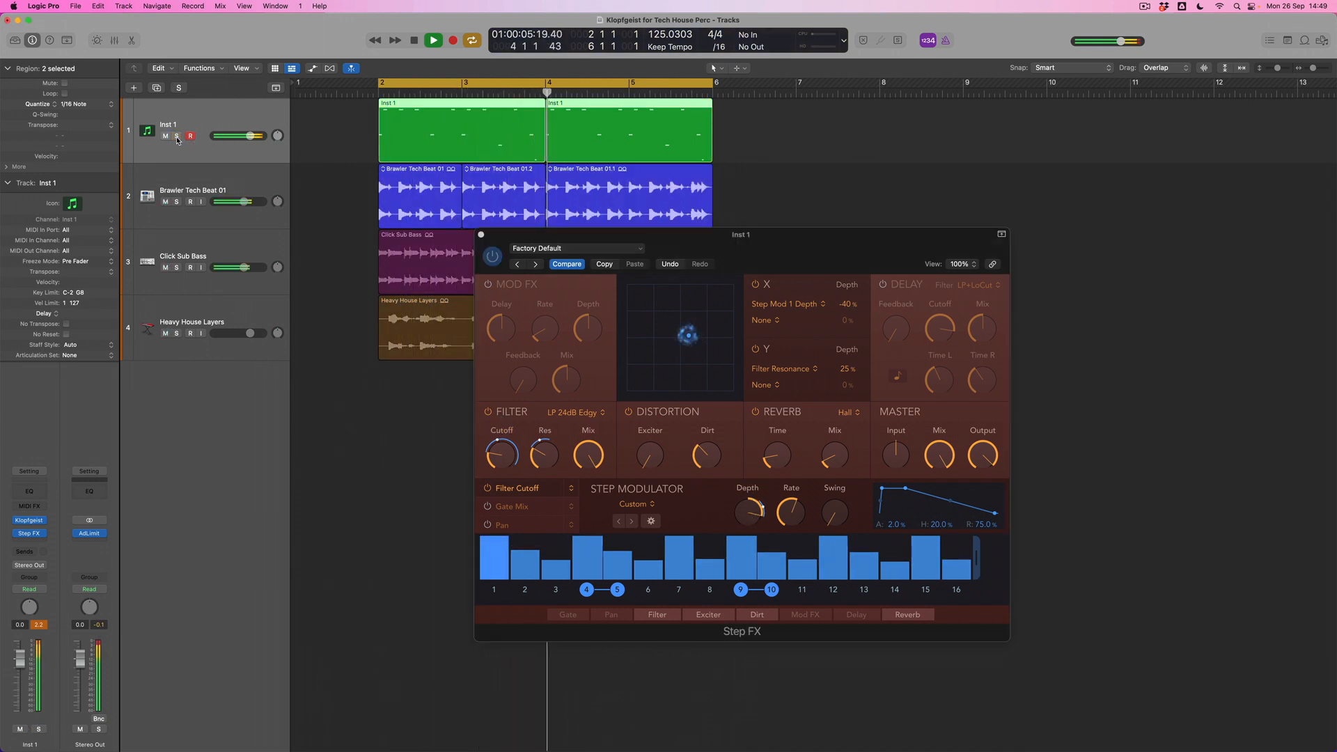
click(834, 454)
drag(834, 456, 834, 458)
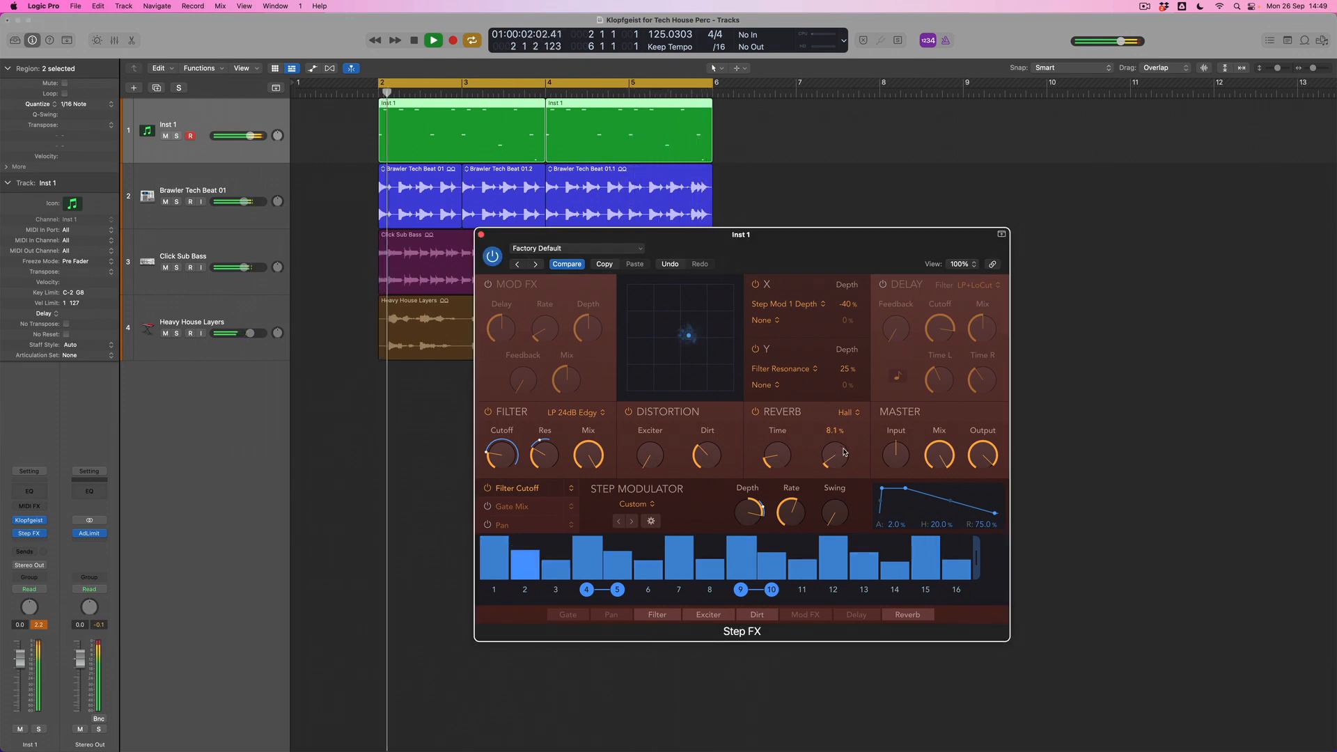